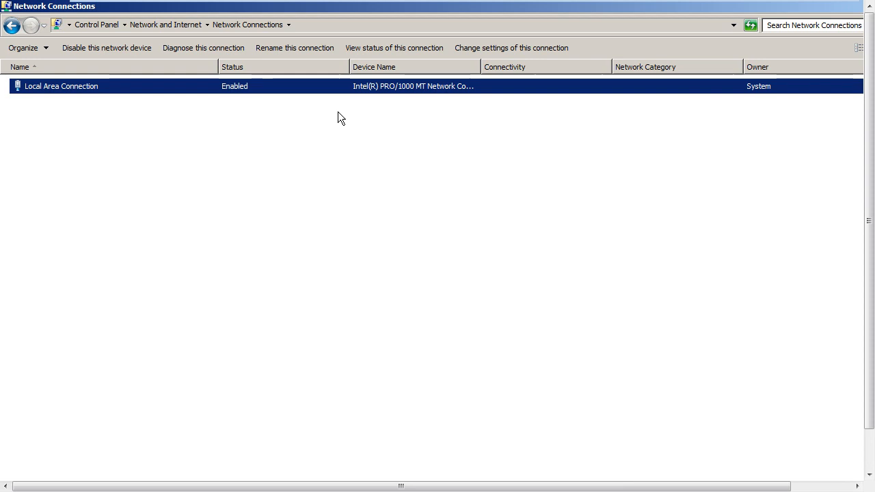
Step: Open the Advanced TCP/IP Settings for Local Area Connection's IPv4, showing static address 192.168.1.1
{"action": "right_click", "coordinate": [120, 89]}
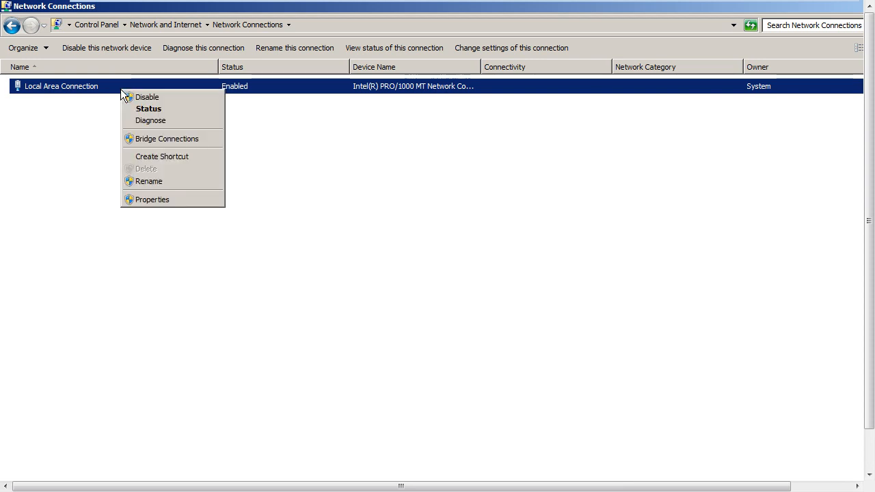
{"action": "left_click", "coordinate": [213, 203]}
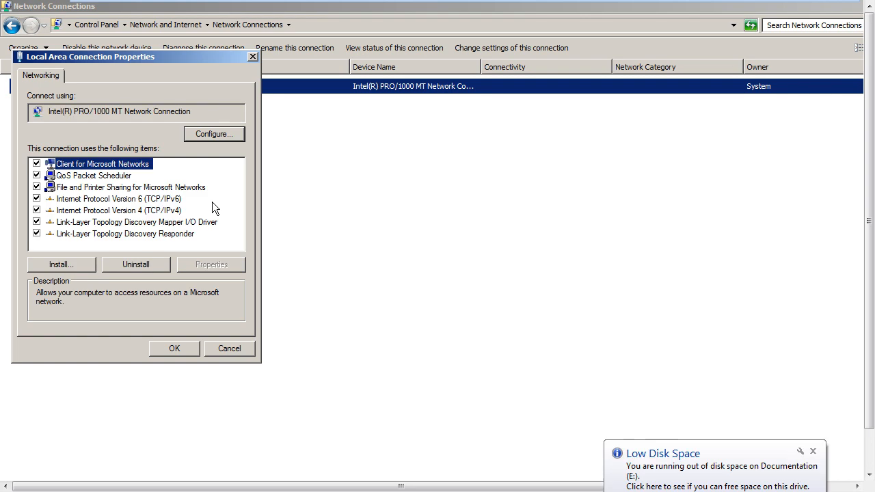
{"action": "left_click", "coordinate": [170, 212]}
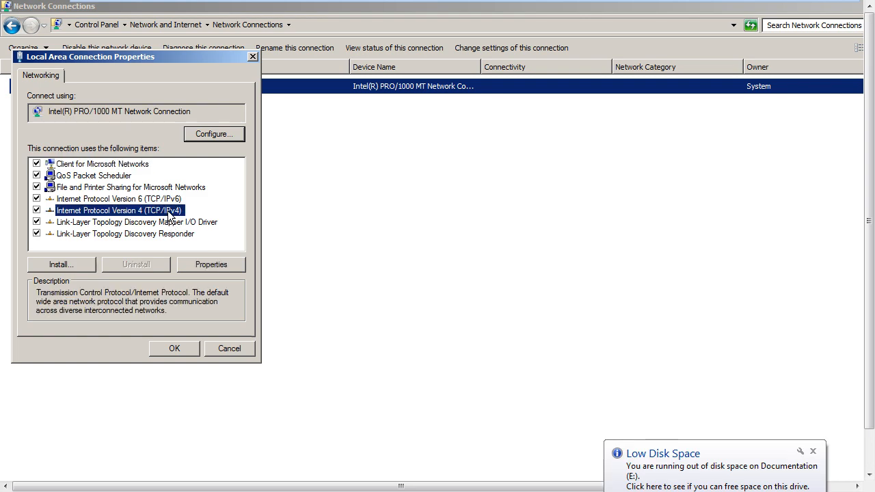
{"action": "left_click", "coordinate": [231, 270]}
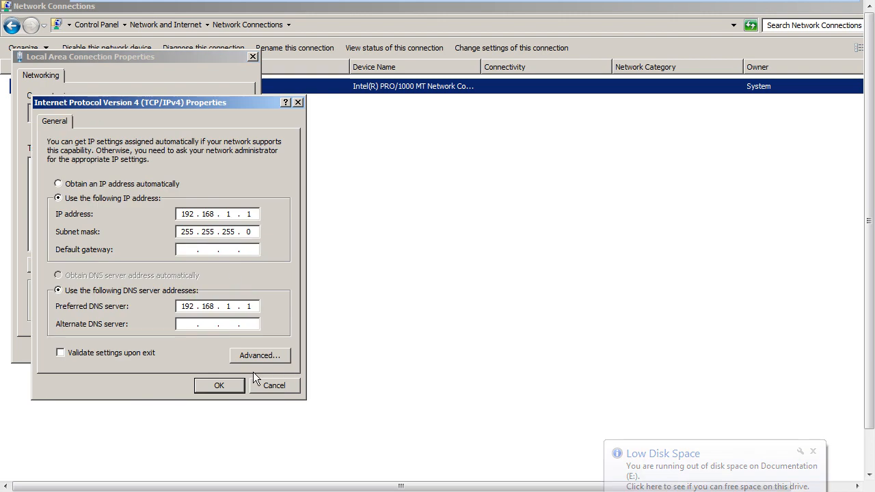
{"action": "left_click", "coordinate": [268, 355]}
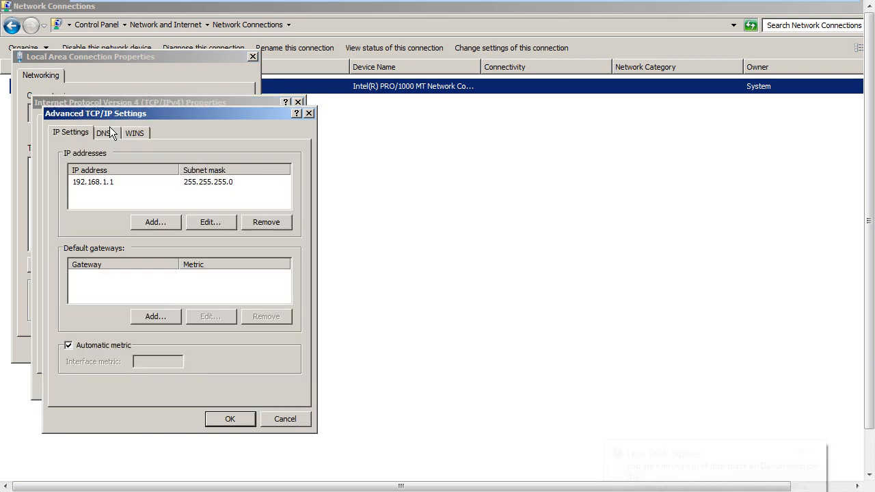
Step: Review the DNS tab listing server 192.168.1.1, then cancel back to IPv4 Properties
{"action": "left_click", "coordinate": [106, 133]}
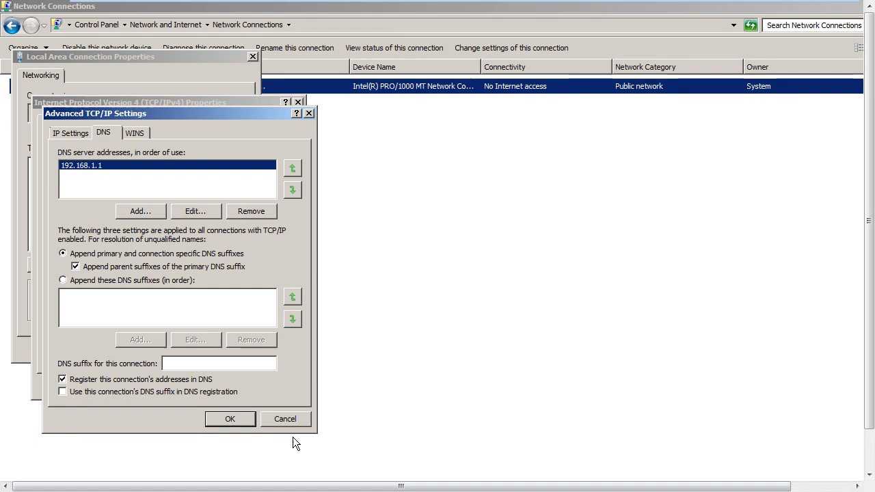
{"action": "left_click", "coordinate": [287, 420]}
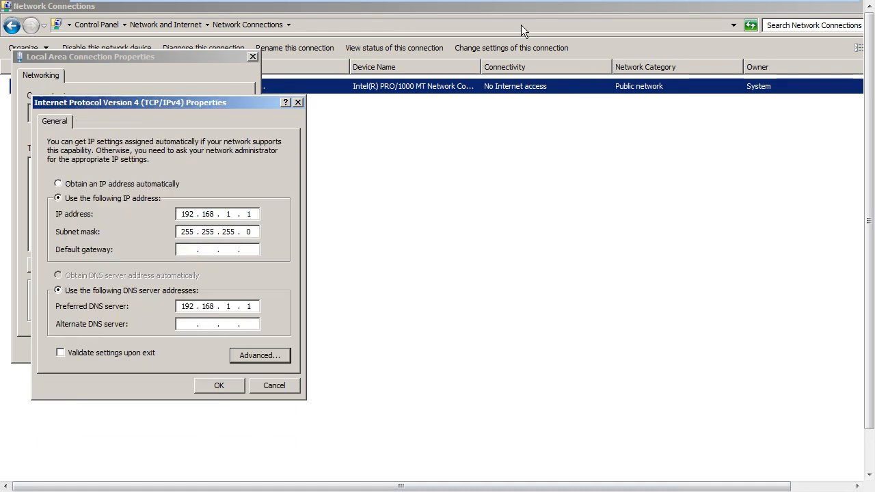
Step: Exit and re-enter full screen for the Windows Server VM, then bring up the Start menu
{"action": "mouse_move", "coordinate": [536, 2]}
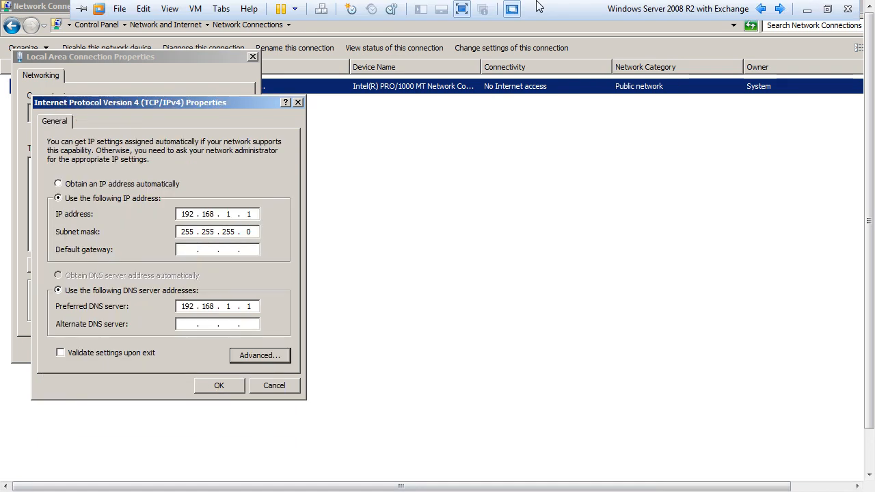
{"action": "left_click", "coordinate": [827, 10]}
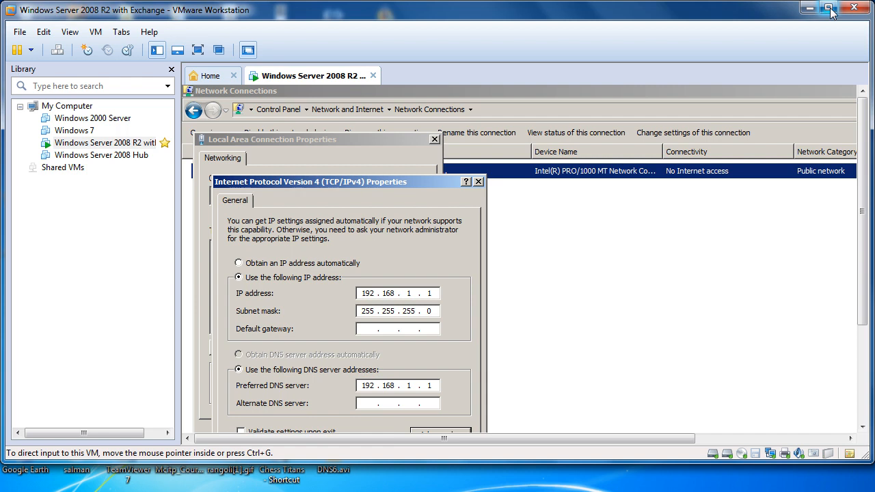
{"action": "left_click", "coordinate": [830, 9]}
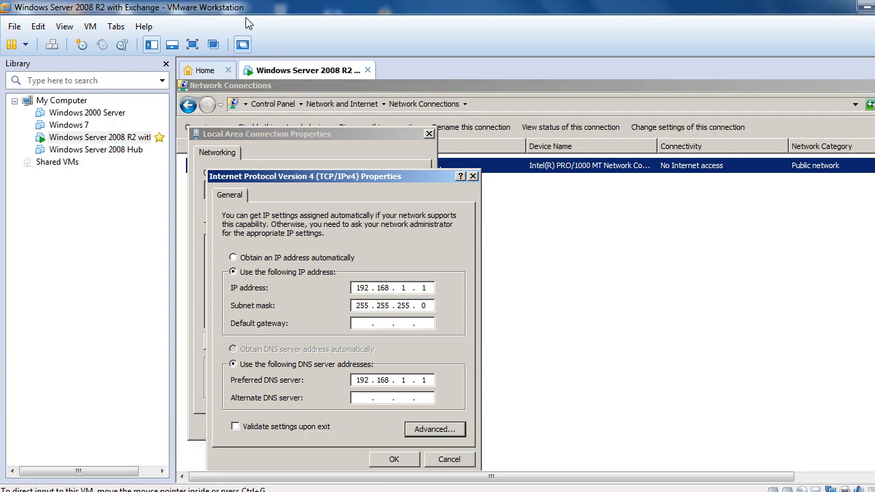
{"action": "left_click", "coordinate": [61, 27]}
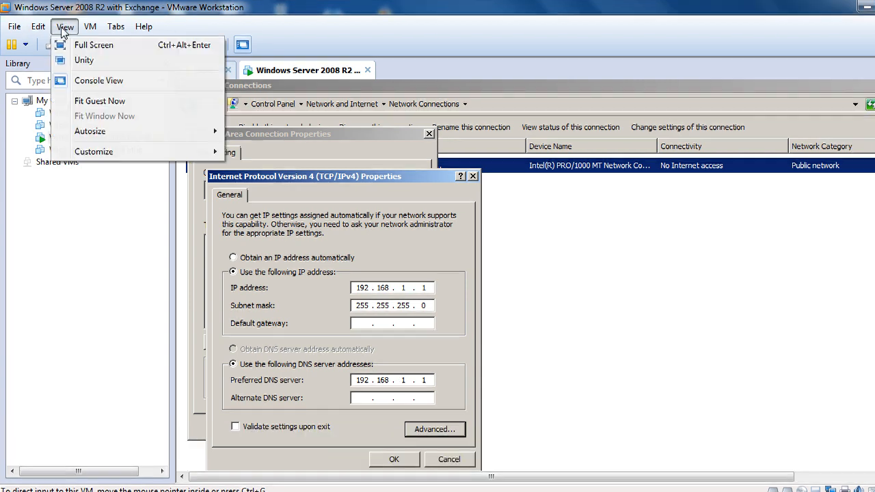
{"action": "left_click", "coordinate": [85, 45]}
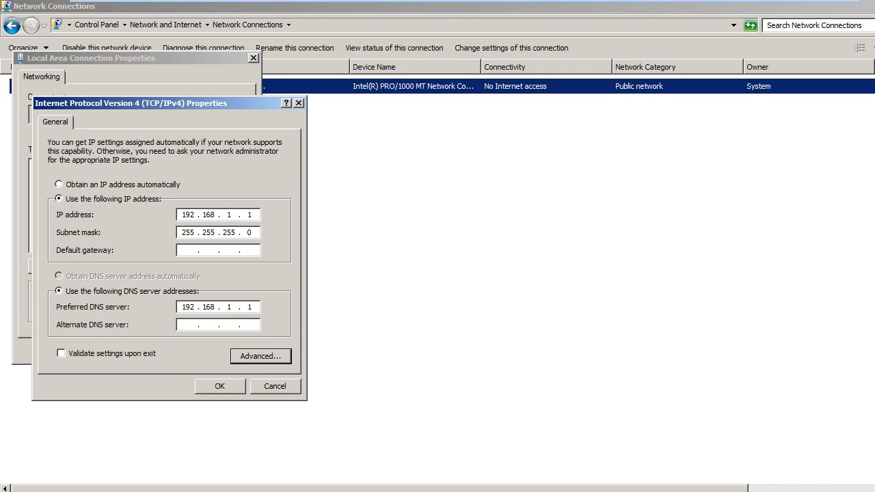
{"action": "key", "text": "super"}
Step: Launch Group Policy Management, dismiss the exchange.com domain controller errors, and cancel IPv4 Properties
{"action": "mouse_move", "coordinate": [245, 392]}
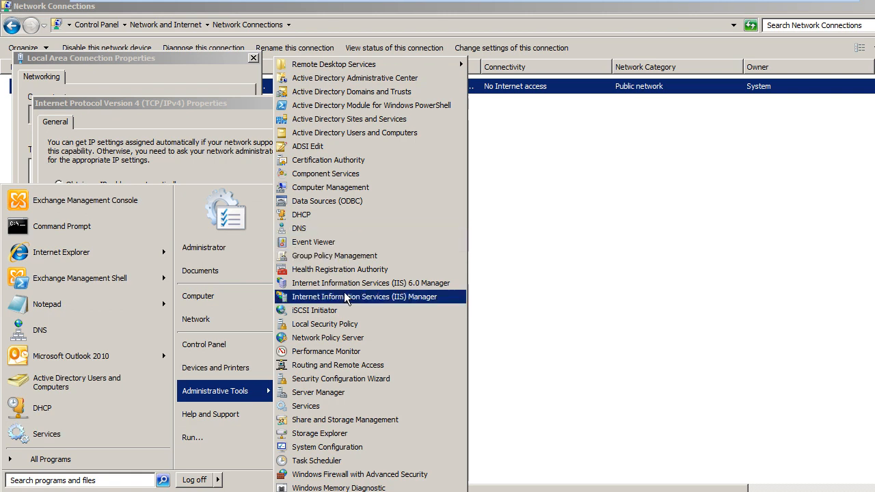
{"action": "left_click", "coordinate": [357, 255]}
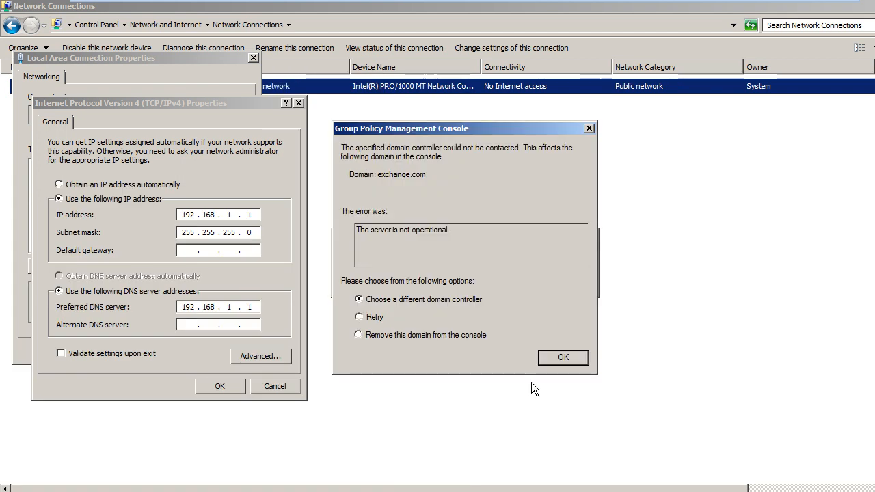
{"action": "left_click", "coordinate": [557, 359]}
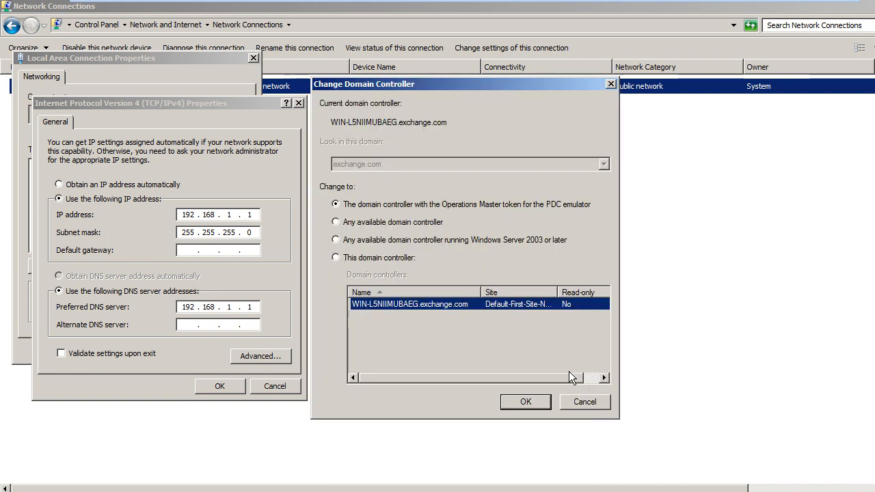
{"action": "left_click", "coordinate": [594, 406]}
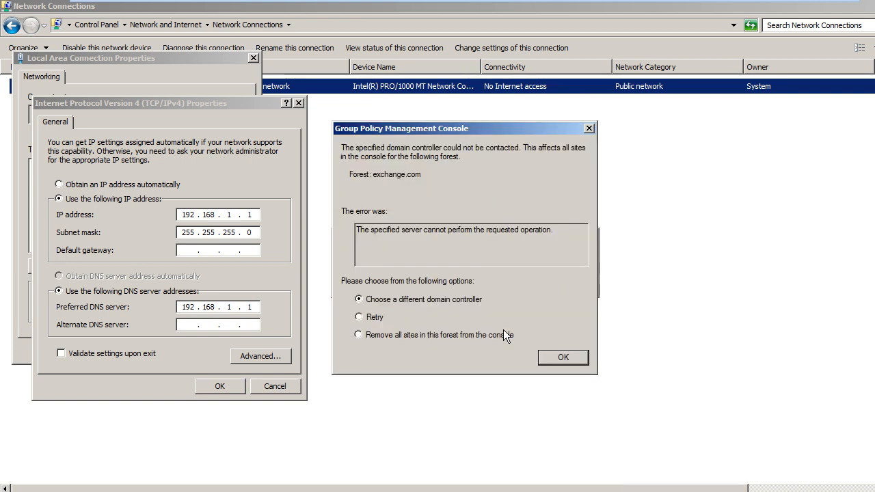
{"action": "left_click", "coordinate": [558, 356]}
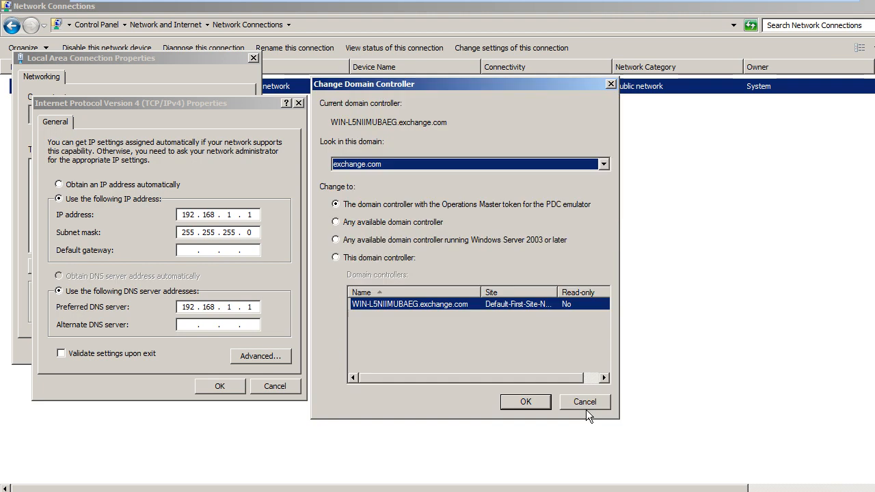
{"action": "left_click", "coordinate": [585, 409]}
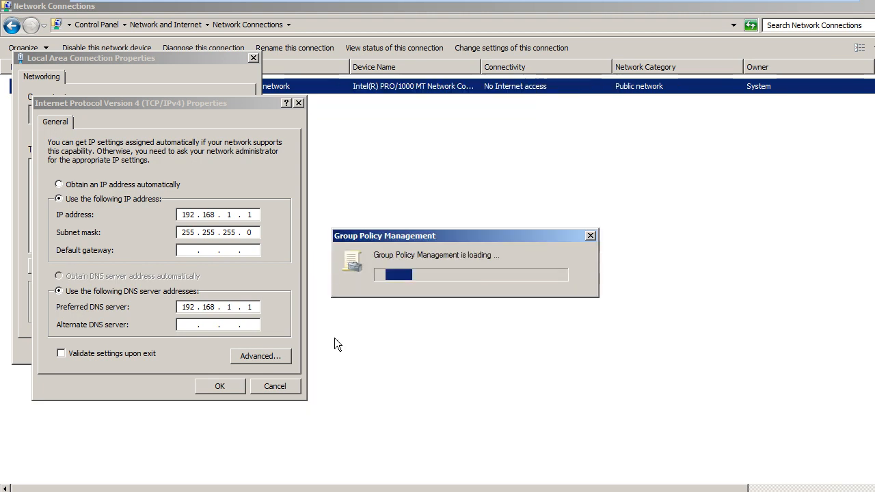
{"action": "left_click", "coordinate": [283, 386]}
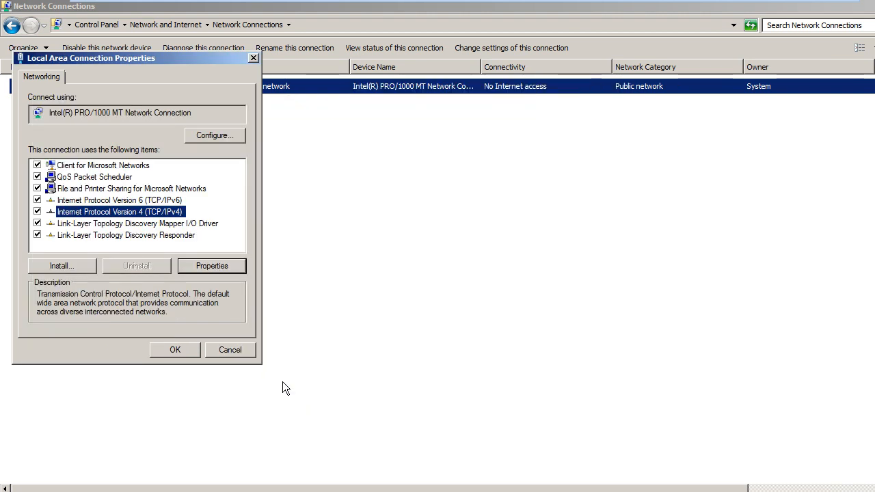
Step: Cancel Local Area Connection Properties and switch to the Group Policy Management Console window
{"action": "left_click", "coordinate": [231, 352]}
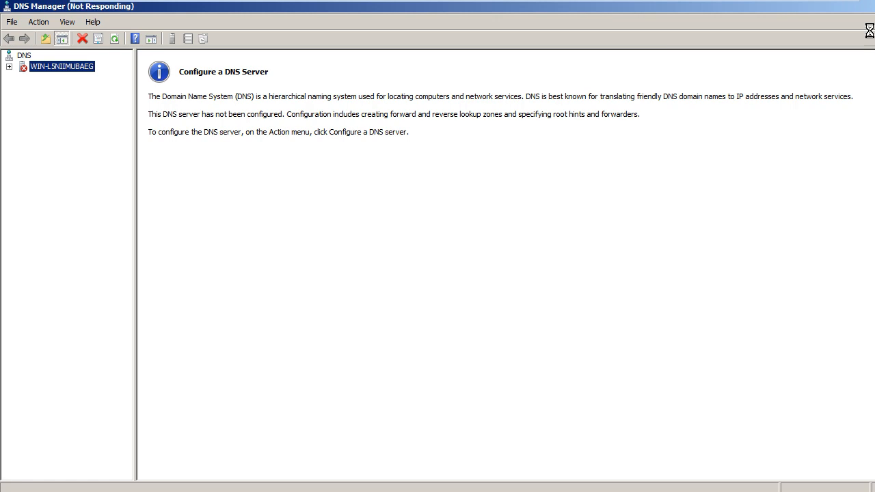
{"action": "left_click", "coordinate": [232, 491]}
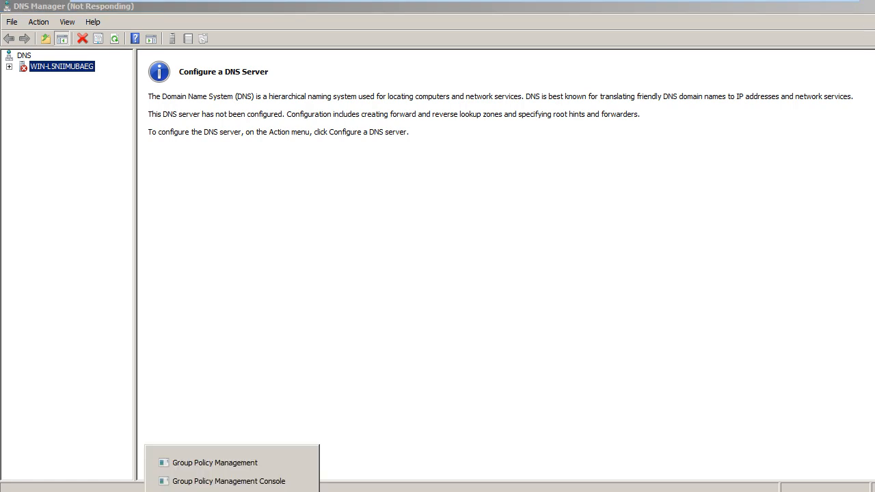
{"action": "left_click", "coordinate": [214, 462]}
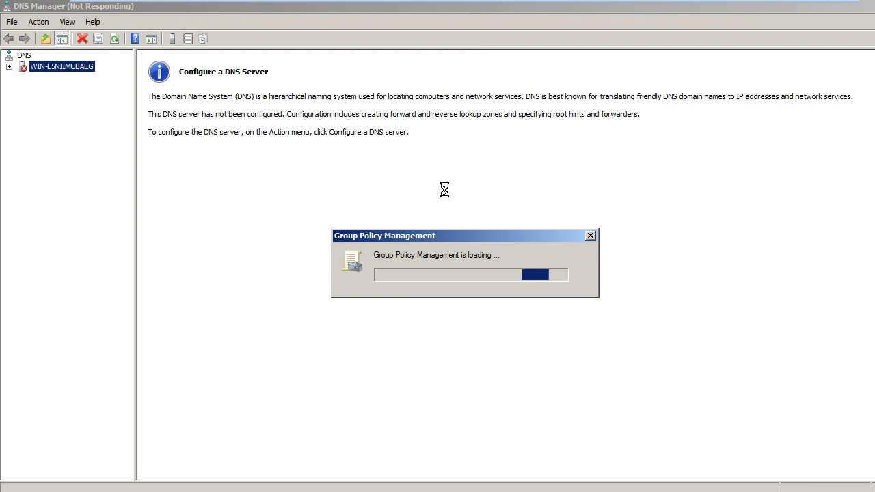
{"action": "left_click", "coordinate": [232, 491]}
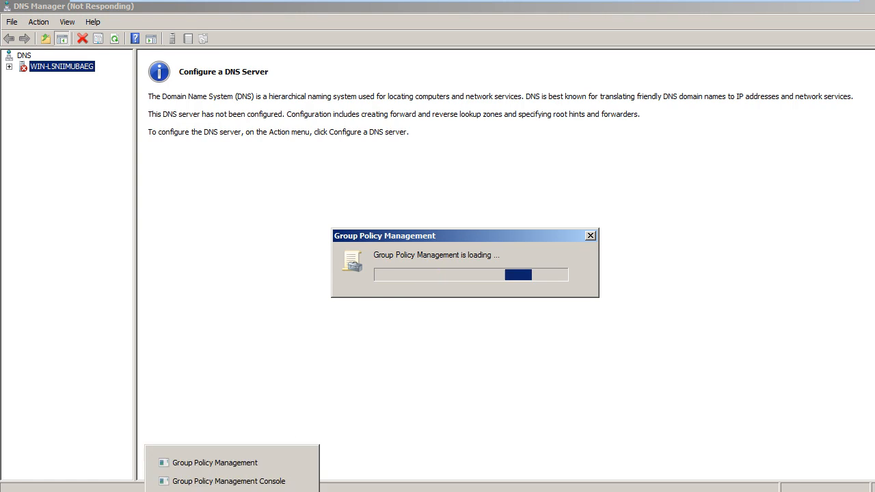
{"action": "left_click", "coordinate": [229, 484]}
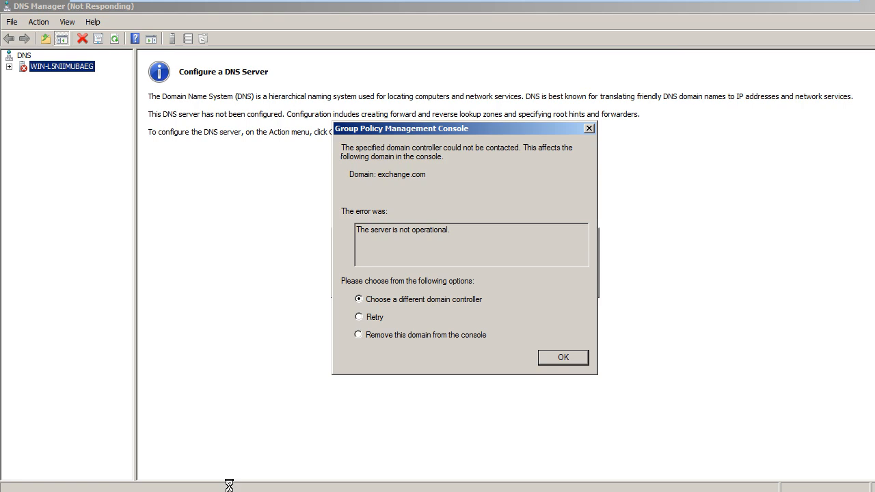
Step: Dismiss the domain controller errors and accept removing the unreachable exchange.com forest
{"action": "left_click", "coordinate": [579, 366]}
{"action": "left_click", "coordinate": [579, 403]}
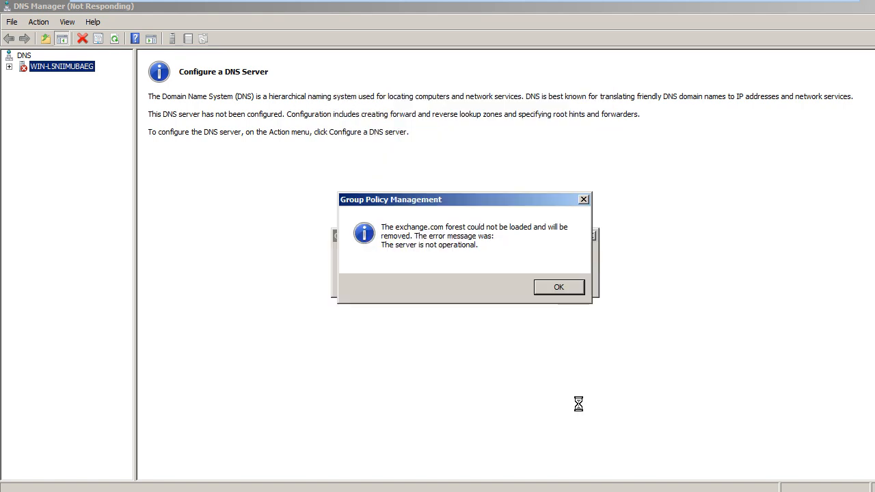
{"action": "left_click", "coordinate": [552, 290]}
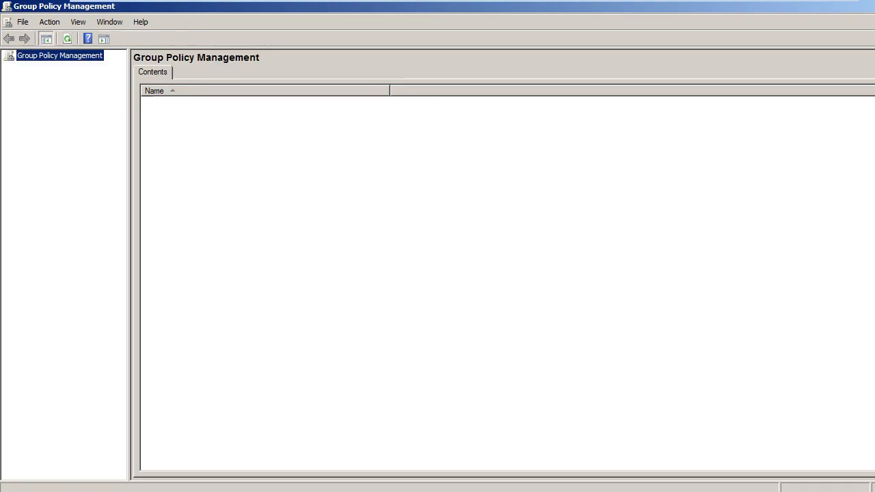
Step: Minimize Group Policy Management and close Network Connections to reveal the desktop
{"action": "left_click", "coordinate": [874, 5]}
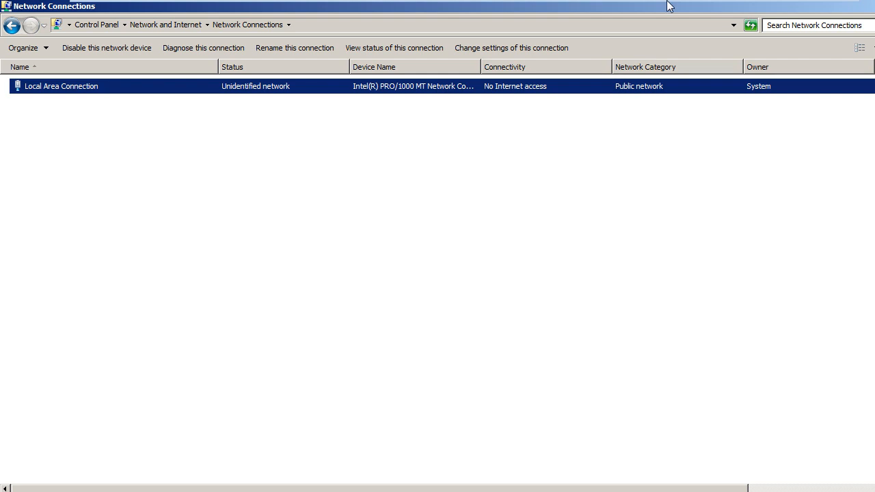
{"action": "key", "text": "alt+F4"}
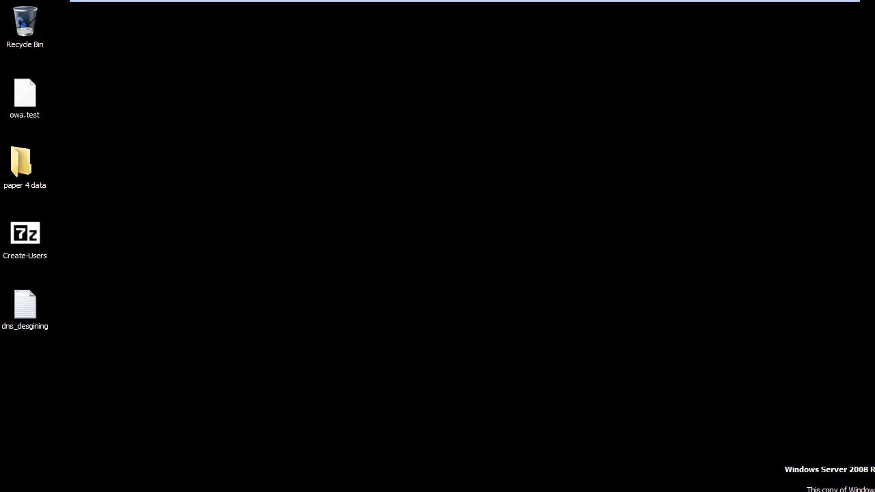
Step: Expand the DNS server node in DNS Manager, then briefly open and close Active Directory Users and Computers
{"action": "key", "text": "alt+Tab"}
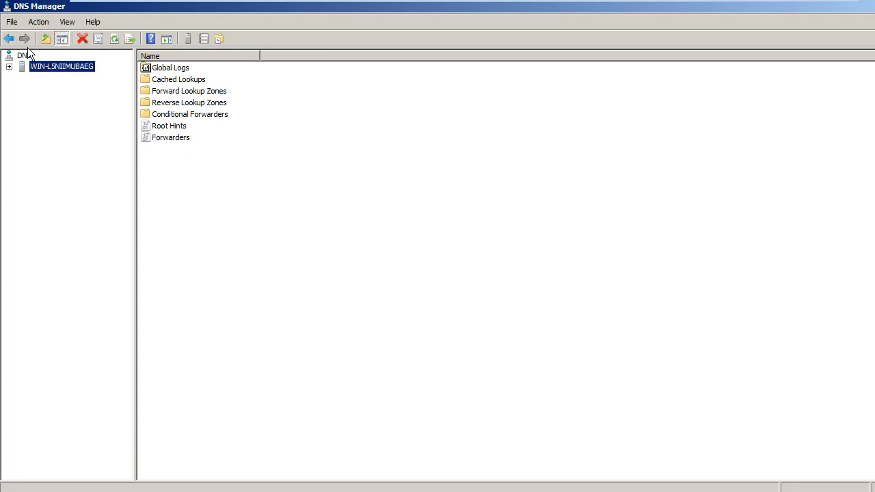
{"action": "left_click", "coordinate": [9, 66]}
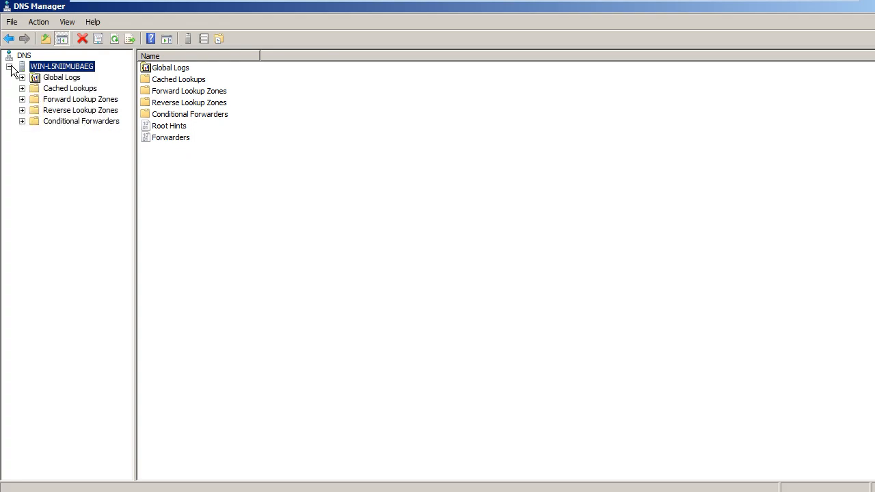
{"action": "key", "text": "super"}
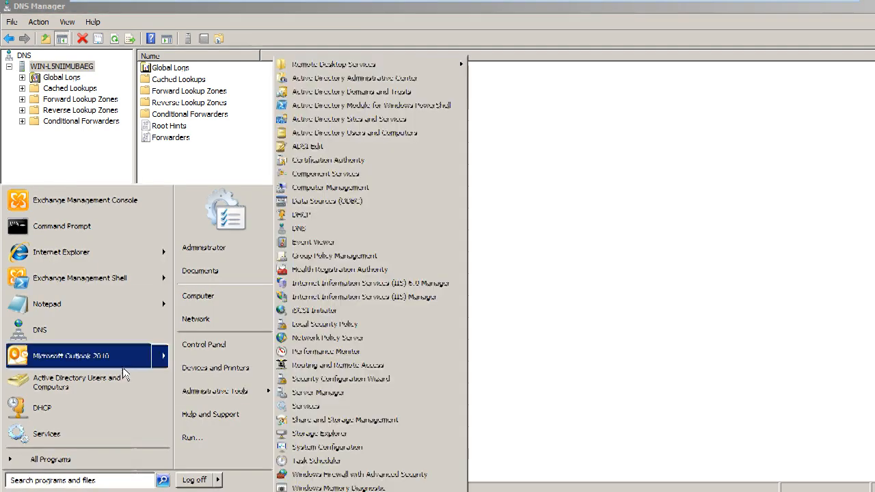
{"action": "left_click", "coordinate": [128, 376]}
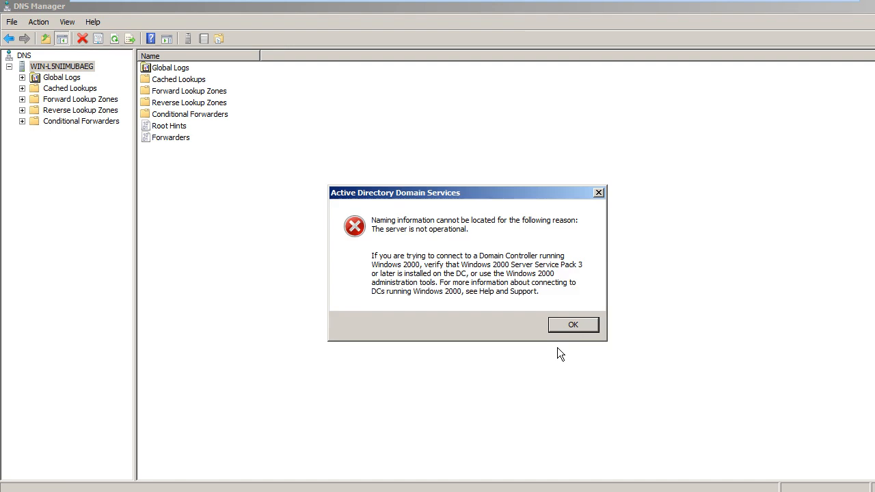
{"action": "left_click", "coordinate": [567, 327]}
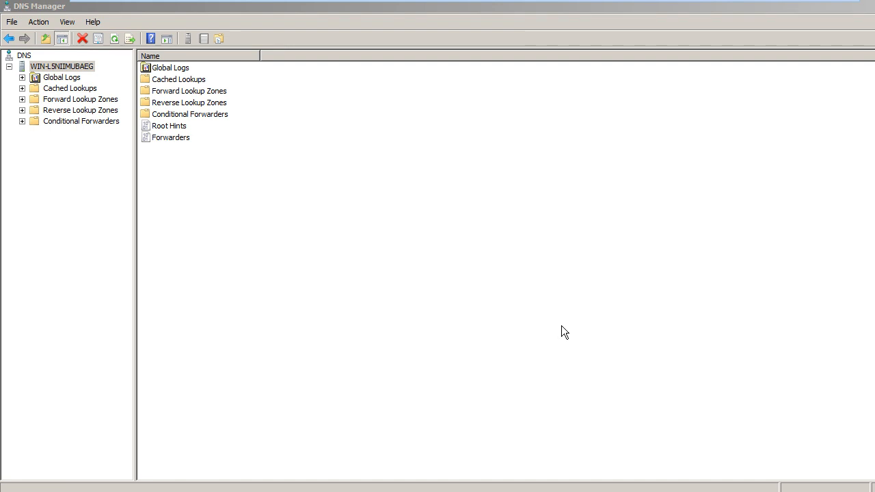
{"action": "key", "text": "alt+F4"}
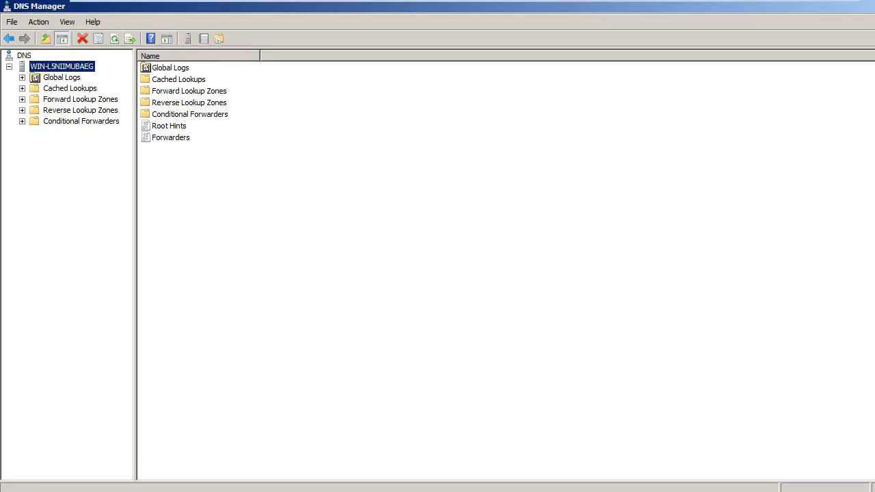
Step: Run ipconfig /flushdns from the Start search to flush the DNS resolver cache
{"action": "key", "text": "super"}
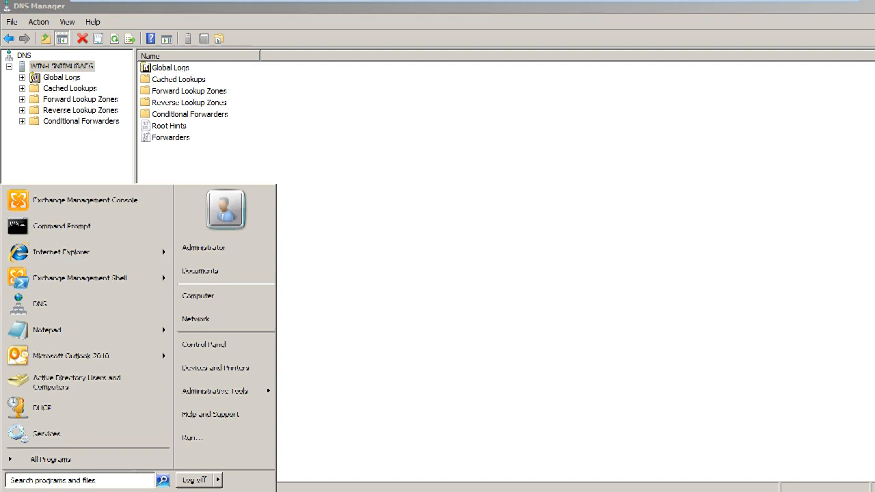
{"action": "type", "text": "ipconfig /"}
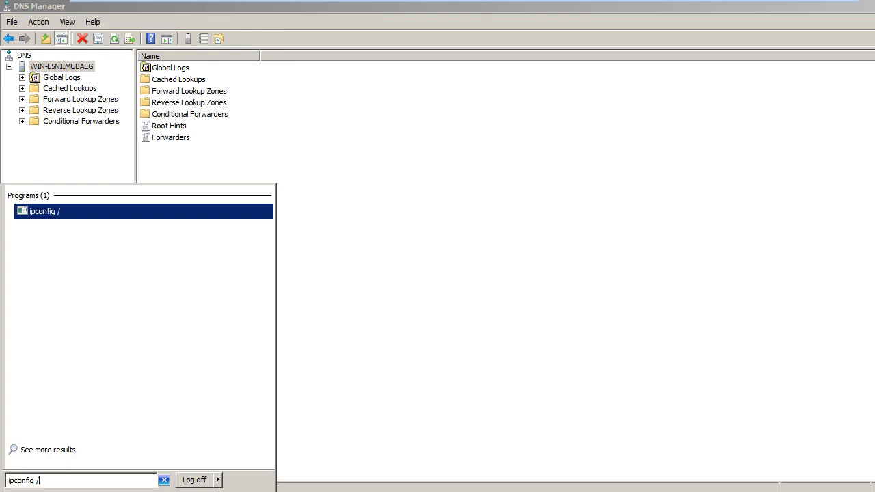
{"action": "type", "text": "flush"}
{"action": "key", "text": "BackSpace"}
{"action": "type", "text": "hdns"}
{"action": "key", "text": "Return"}
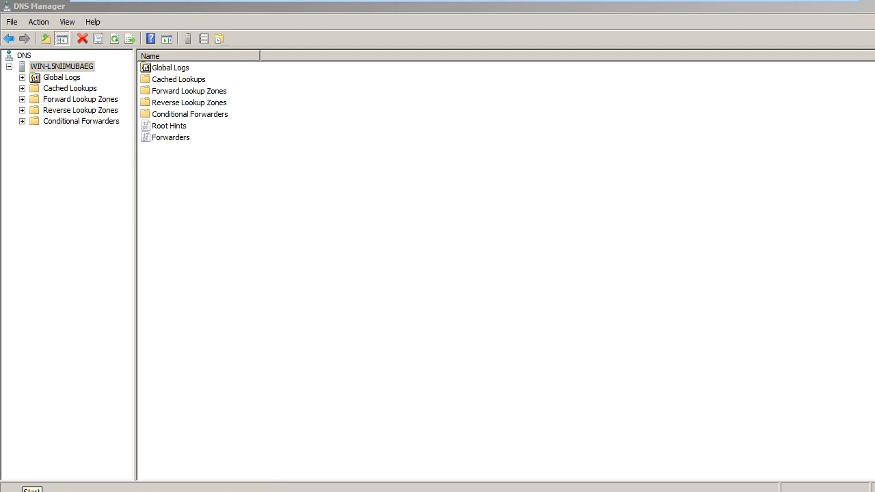
Step: Expand Forward Lookup Zones and select exchange.com to list its host records
{"action": "left_click", "coordinate": [23, 100]}
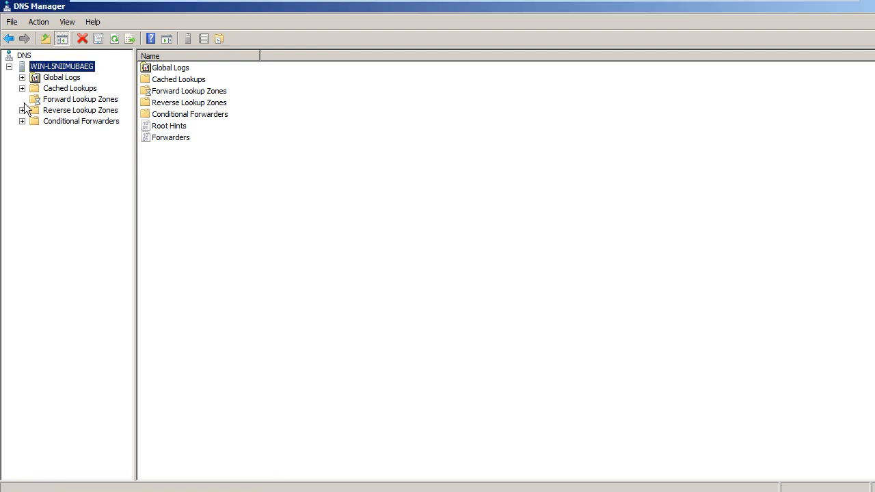
{"action": "left_click", "coordinate": [70, 102]}
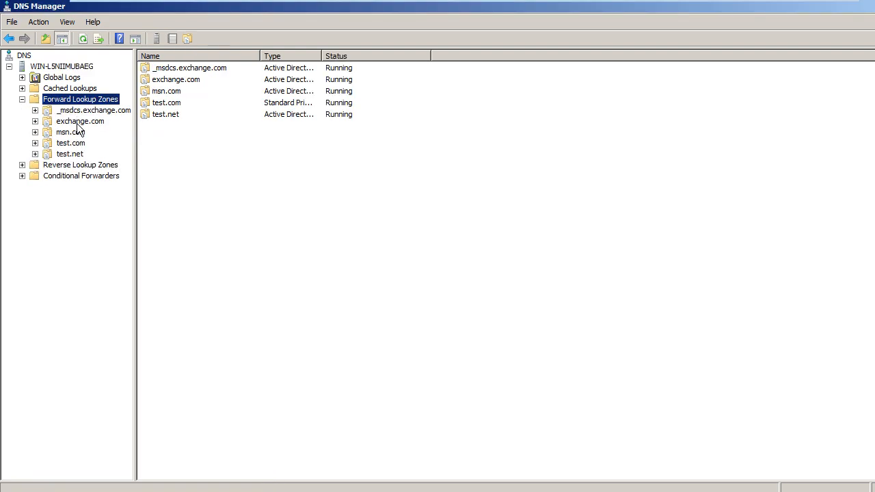
{"action": "left_click", "coordinate": [77, 123]}
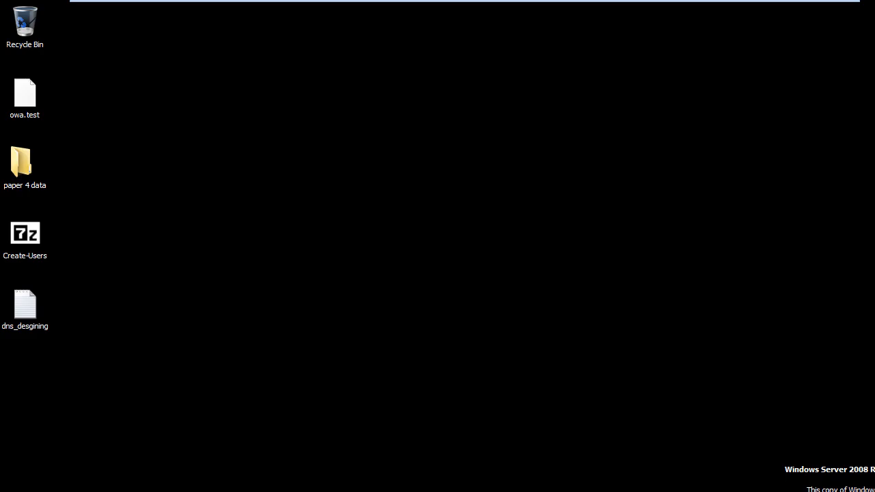
Step: Start Active Directory Users and Computers, dismissing the naming, schema and domain controller errors
{"action": "key", "text": "super"}
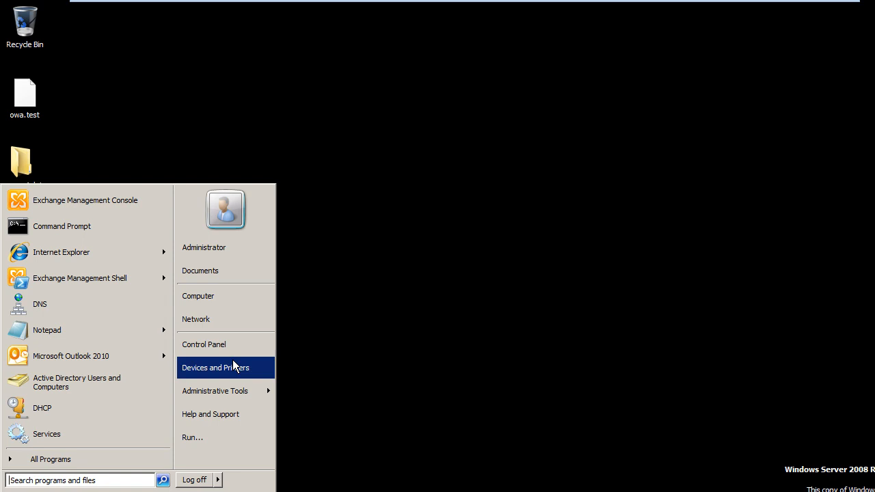
{"action": "mouse_move", "coordinate": [249, 387]}
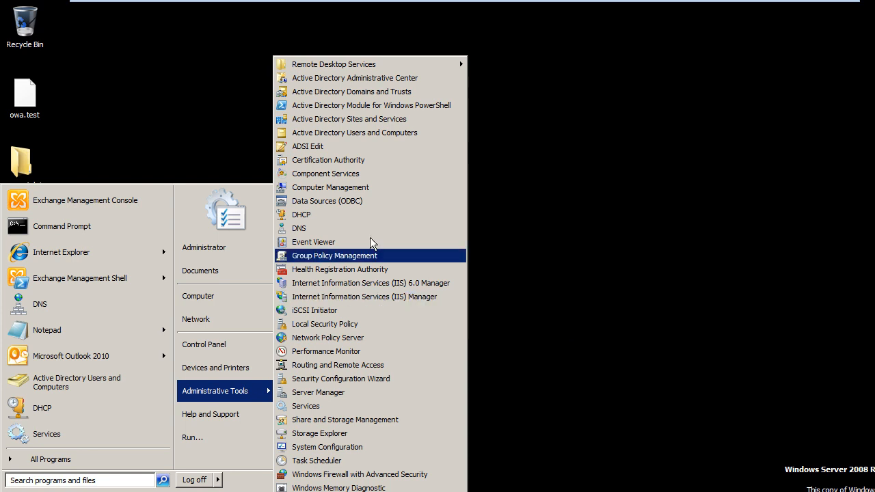
{"action": "left_click", "coordinate": [365, 135]}
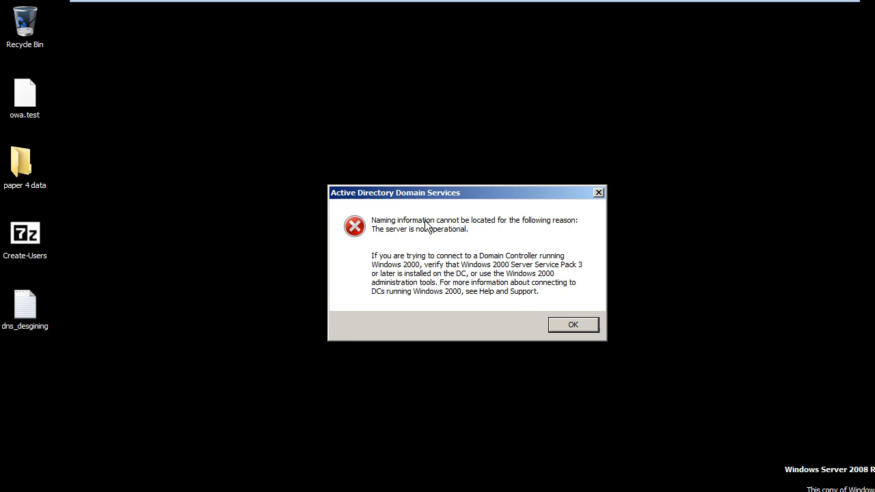
{"action": "left_click", "coordinate": [554, 325]}
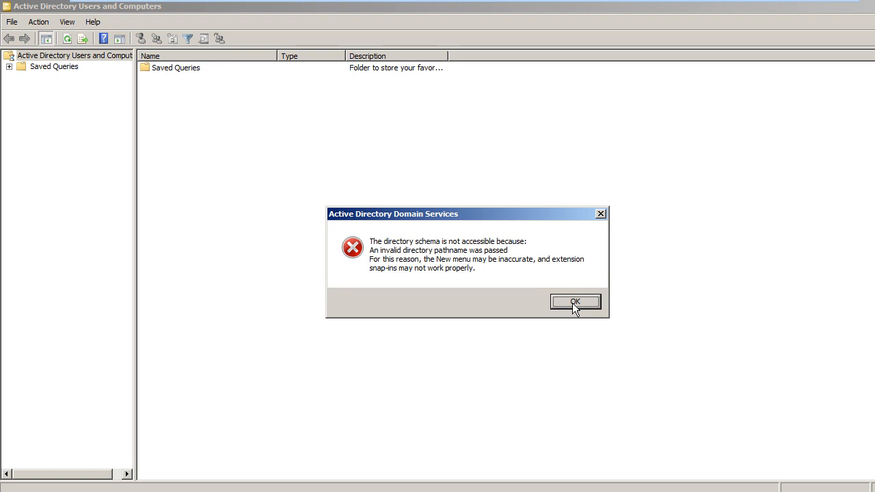
{"action": "left_click", "coordinate": [574, 302]}
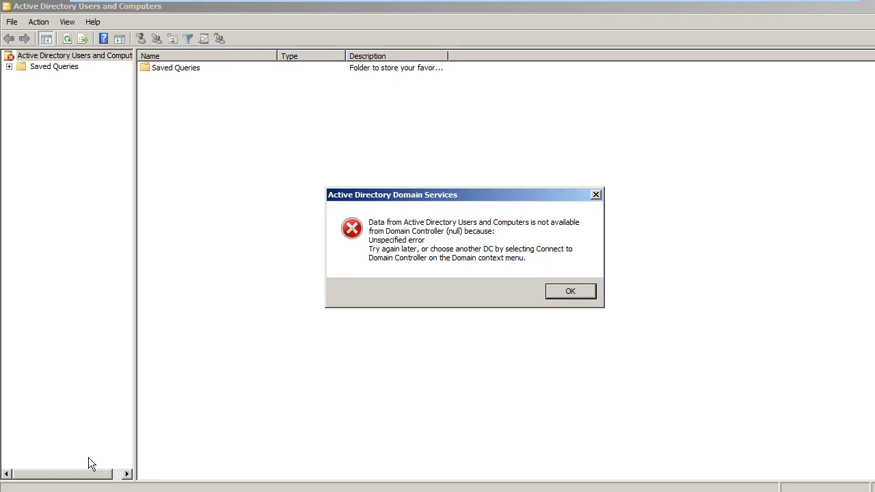
{"action": "left_click", "coordinate": [561, 293]}
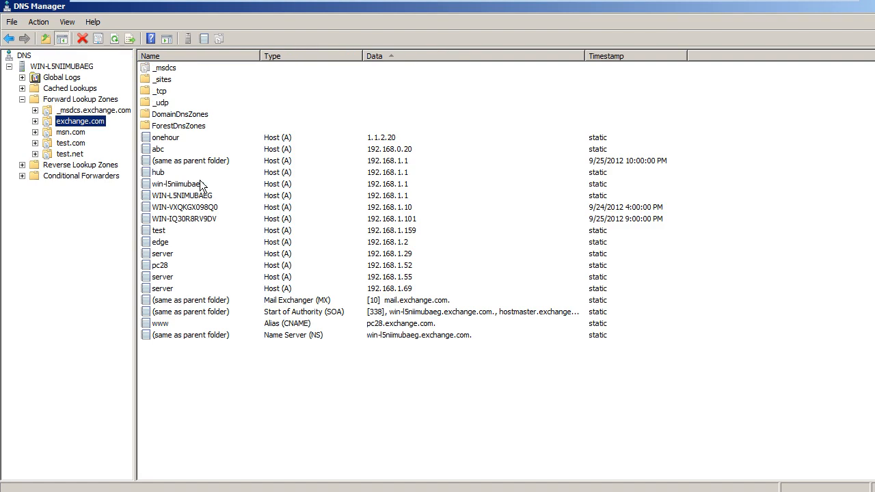
Step: Try deleting the msn.com zone, confirm twice, and acknowledge the Active Directory unavailable error
{"action": "left_click", "coordinate": [62, 104]}
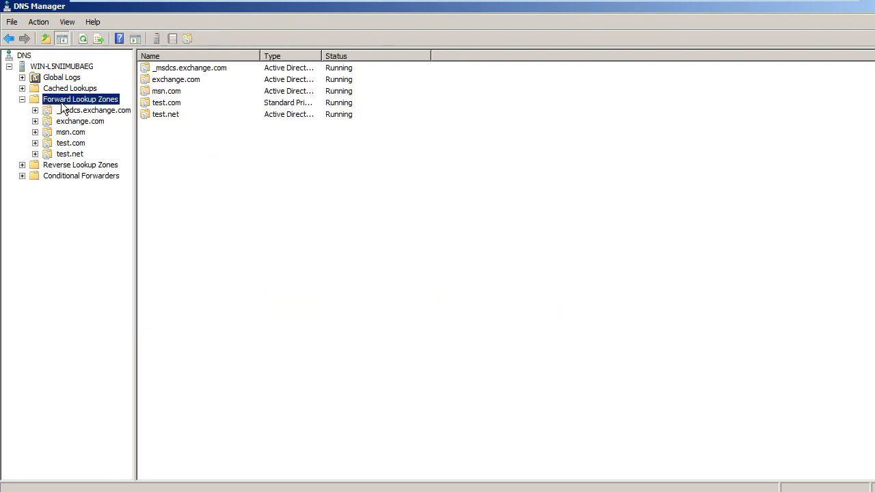
{"action": "left_click", "coordinate": [178, 91]}
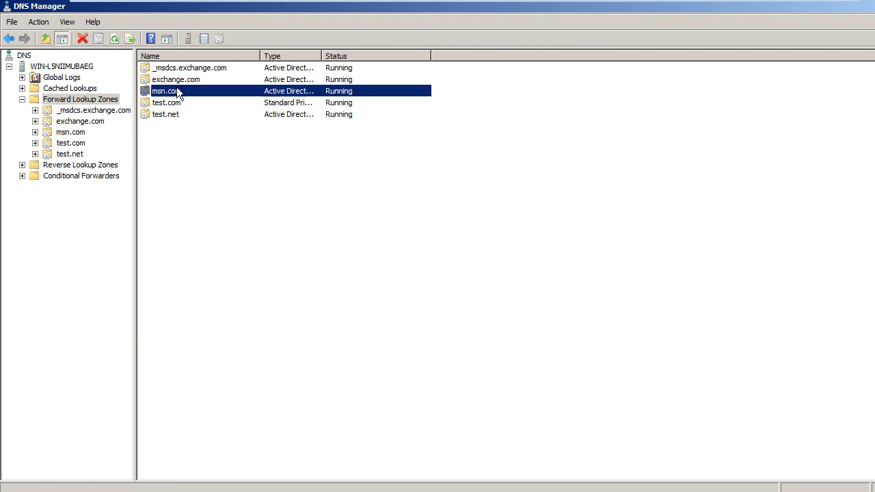
{"action": "right_click", "coordinate": [177, 90]}
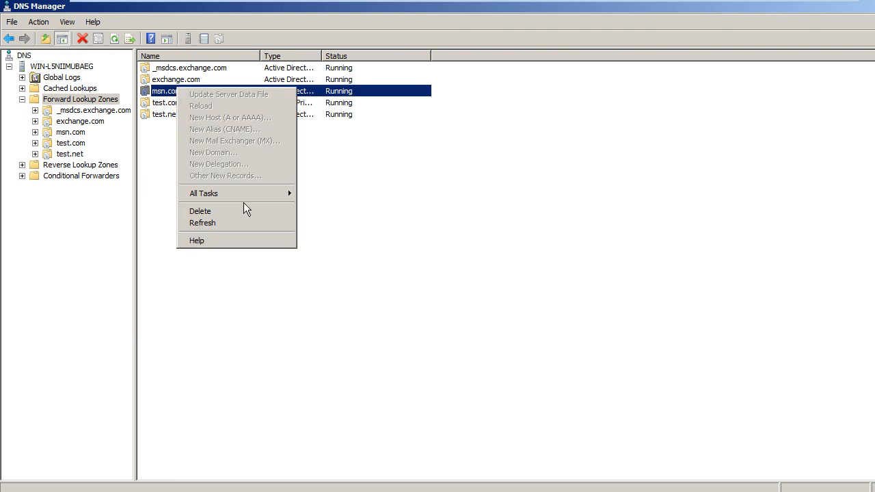
{"action": "left_click", "coordinate": [201, 211]}
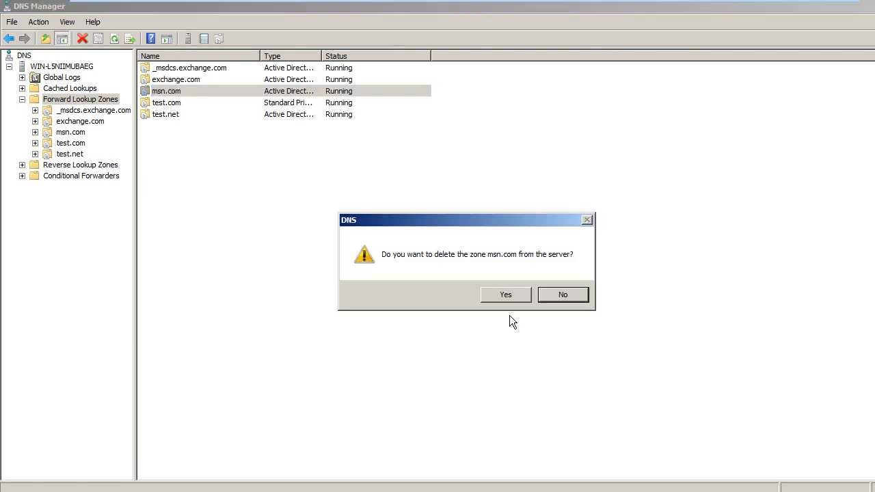
{"action": "left_click", "coordinate": [505, 294]}
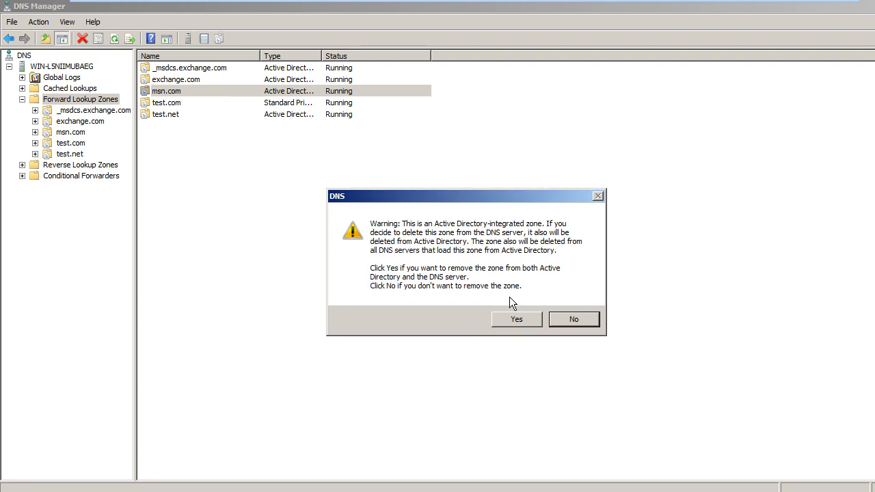
{"action": "left_click", "coordinate": [516, 320]}
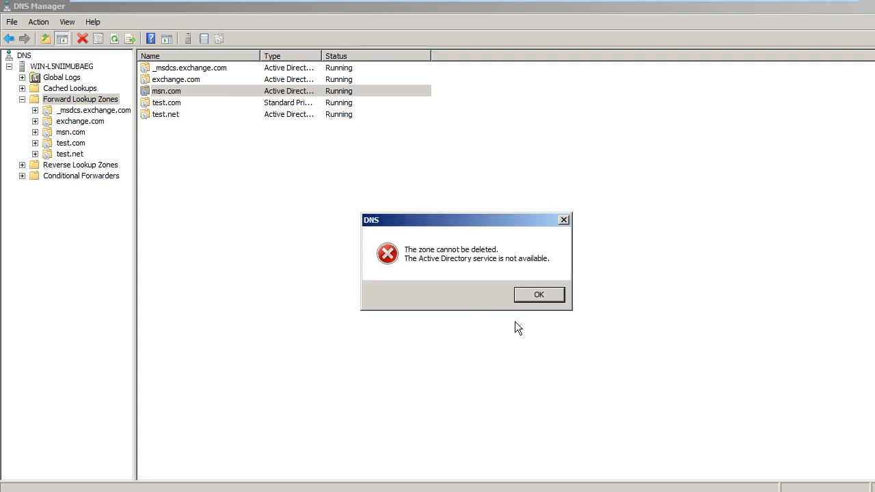
{"action": "left_click", "coordinate": [540, 294]}
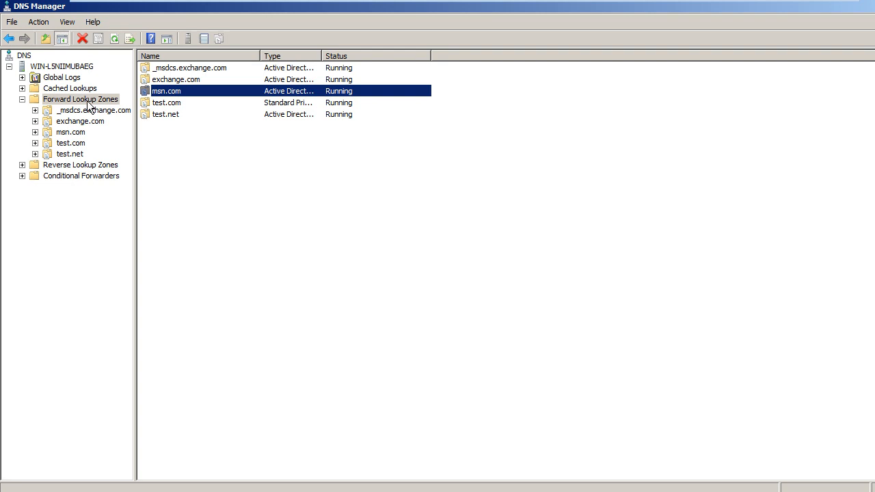
Step: Refresh the msn.com zone and display its records
{"action": "right_click", "coordinate": [153, 96]}
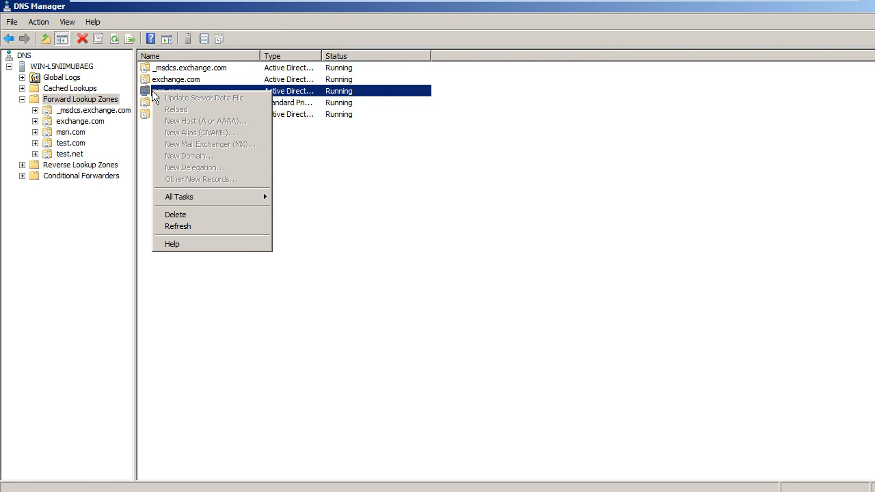
{"action": "left_click", "coordinate": [235, 227]}
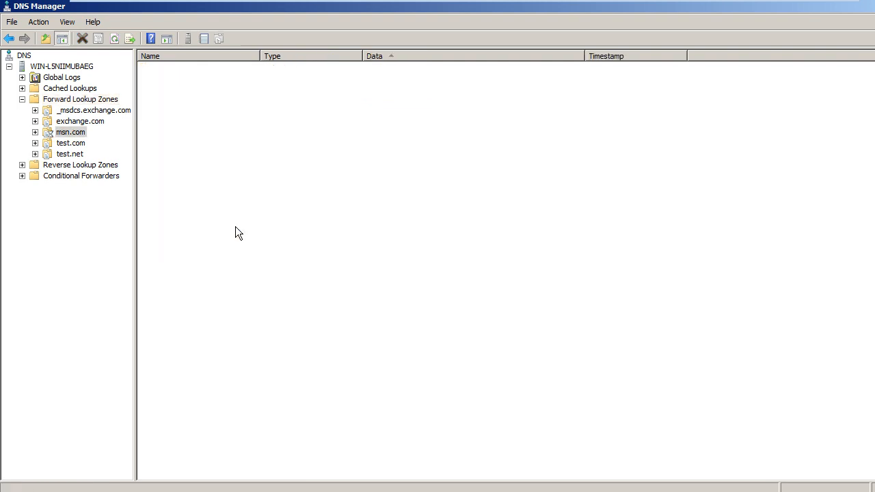
{"action": "left_click", "coordinate": [82, 133]}
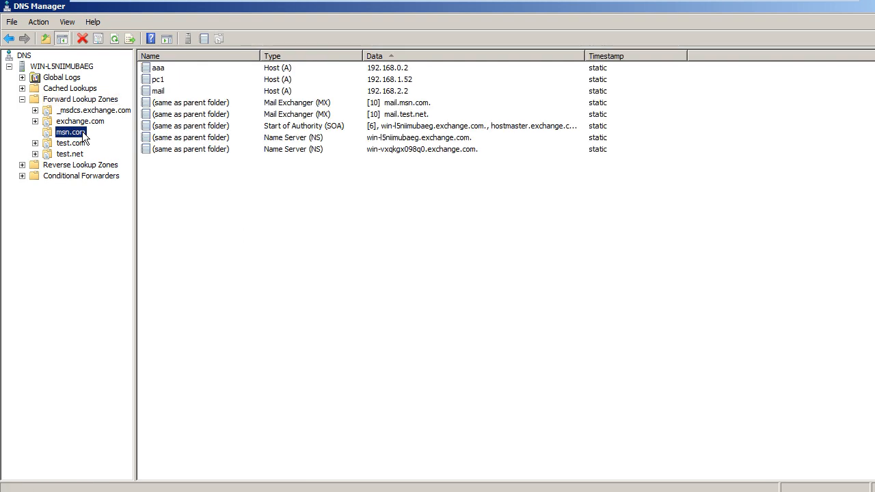
Step: Dismiss the msn.com context menu and show the exchange.com zone's records
{"action": "right_click", "coordinate": [83, 135]}
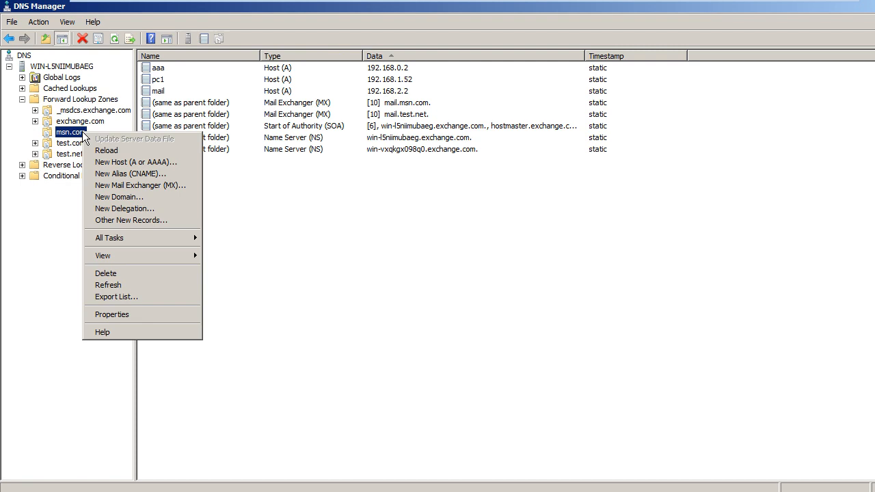
{"action": "left_click", "coordinate": [151, 274]}
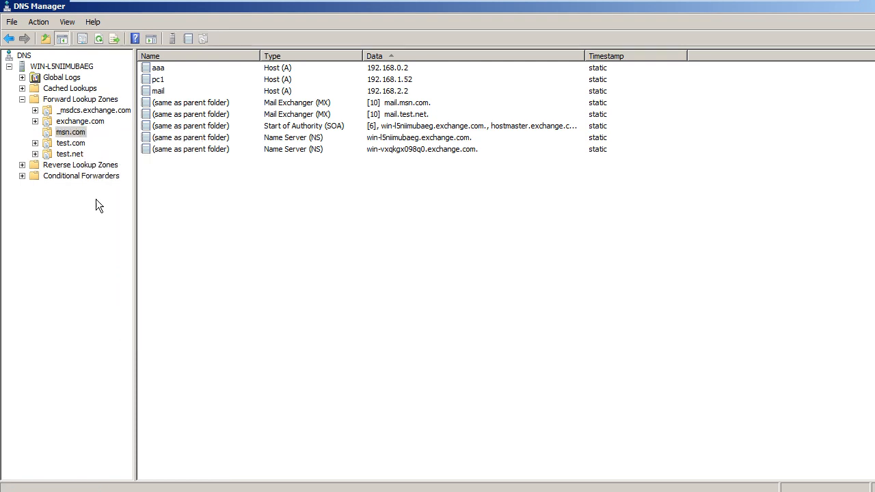
{"action": "left_click", "coordinate": [80, 121]}
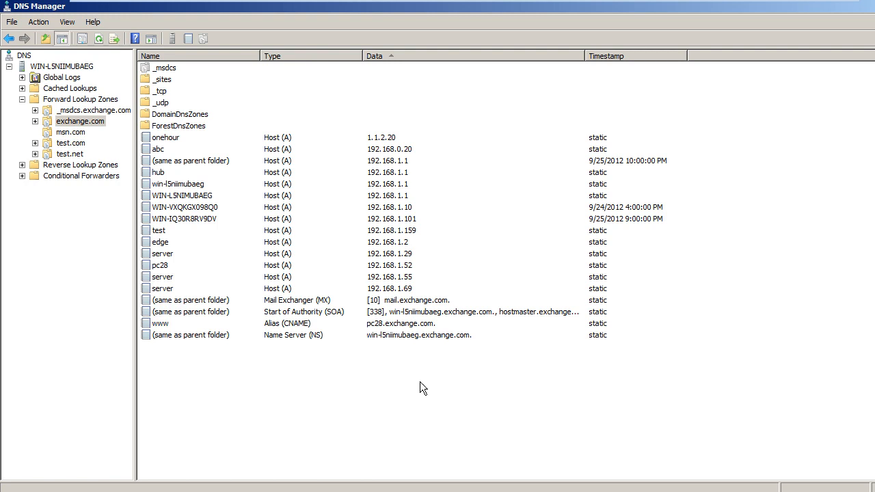
Step: Attempt to delete test.net, including from Active Directory, and dismiss the resulting failure error
{"action": "right_click", "coordinate": [61, 161]}
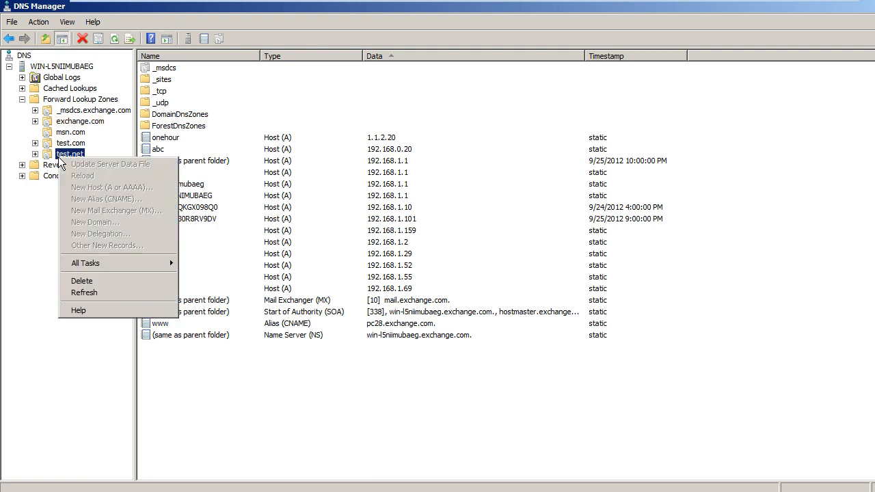
{"action": "left_click", "coordinate": [121, 280]}
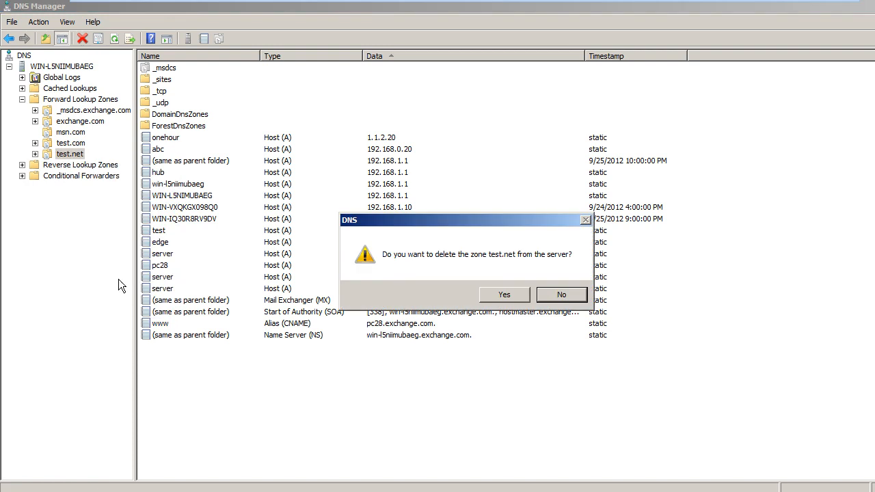
{"action": "left_click", "coordinate": [518, 292]}
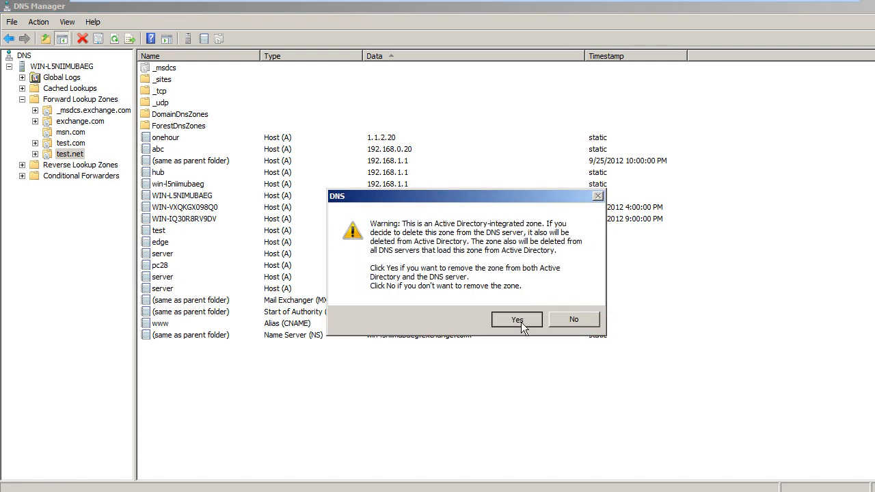
{"action": "left_click", "coordinate": [521, 321]}
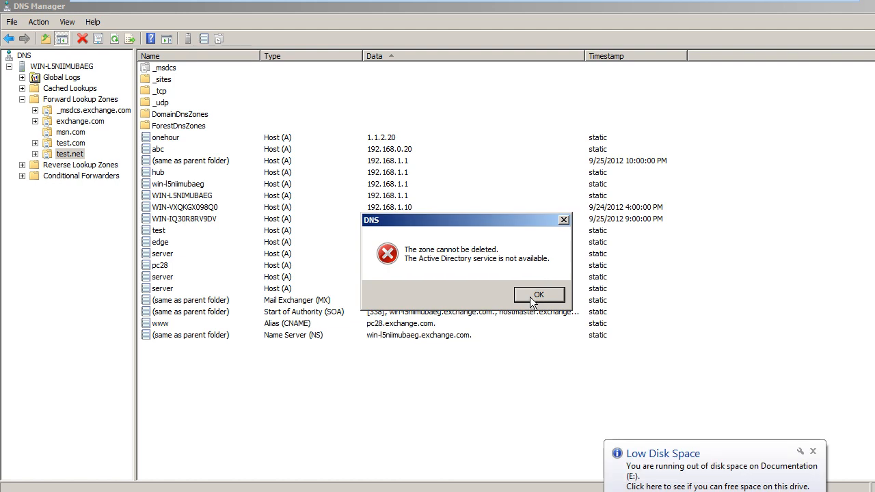
{"action": "left_click", "coordinate": [537, 295]}
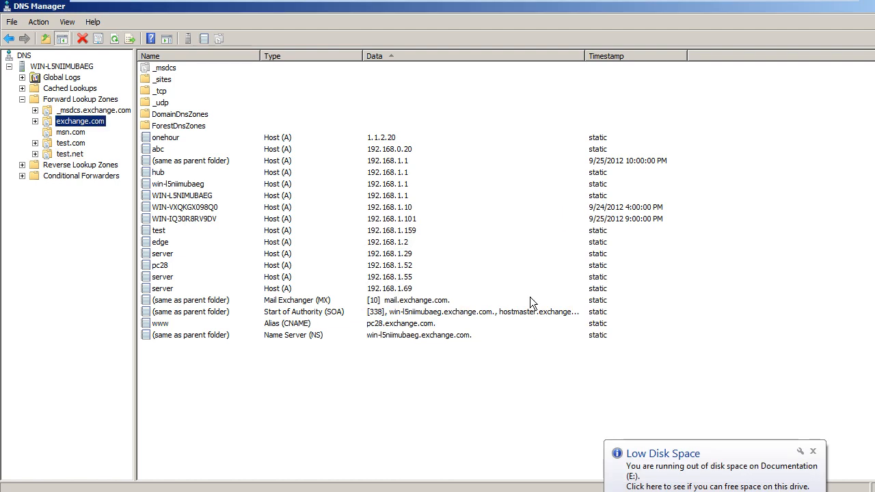
Step: Browse test.com's records, then Forward Lookup Zones, then the server's top-level folders
{"action": "left_click", "coordinate": [76, 143]}
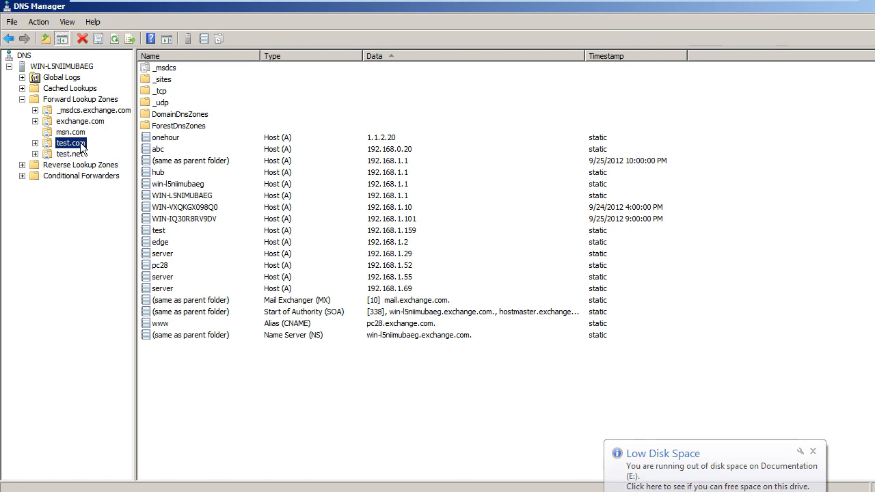
{"action": "left_click", "coordinate": [61, 101]}
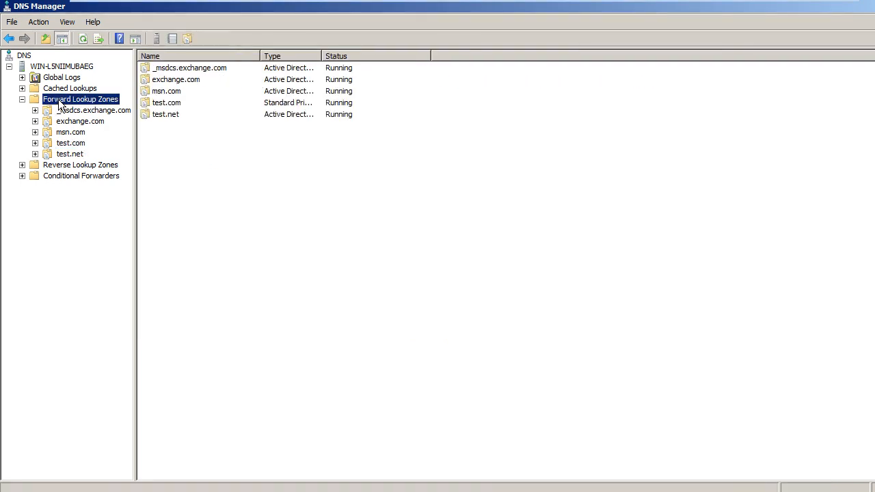
{"action": "left_click", "coordinate": [68, 68]}
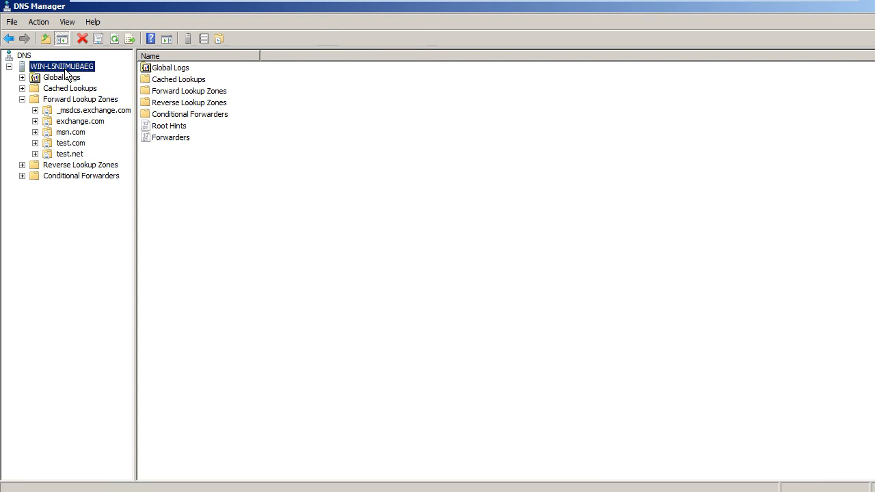
Step: Stop the DNS Server service on WIN-L5NIIMUBAEG from the server's All Tasks menu
{"action": "right_click", "coordinate": [67, 73]}
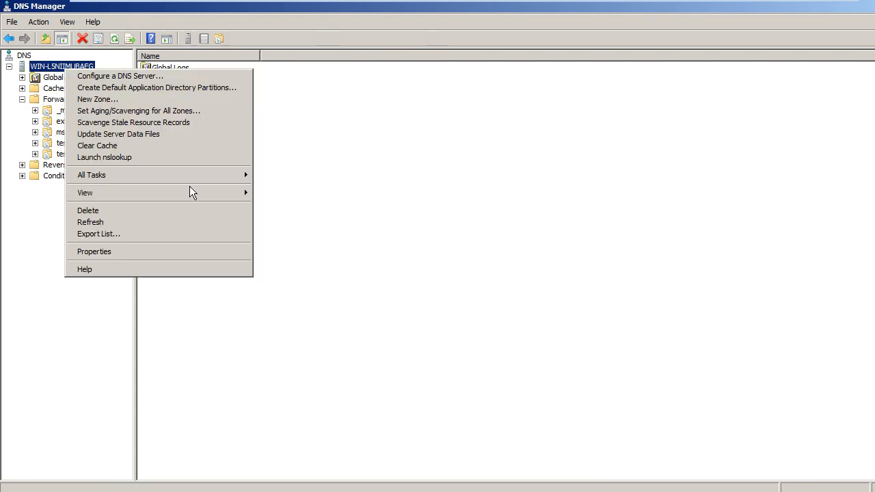
{"action": "mouse_move", "coordinate": [190, 176]}
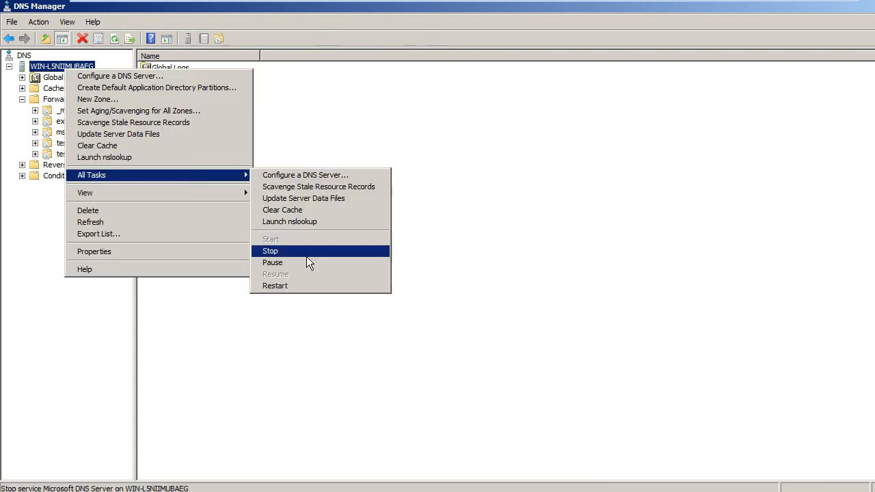
{"action": "left_click", "coordinate": [300, 285]}
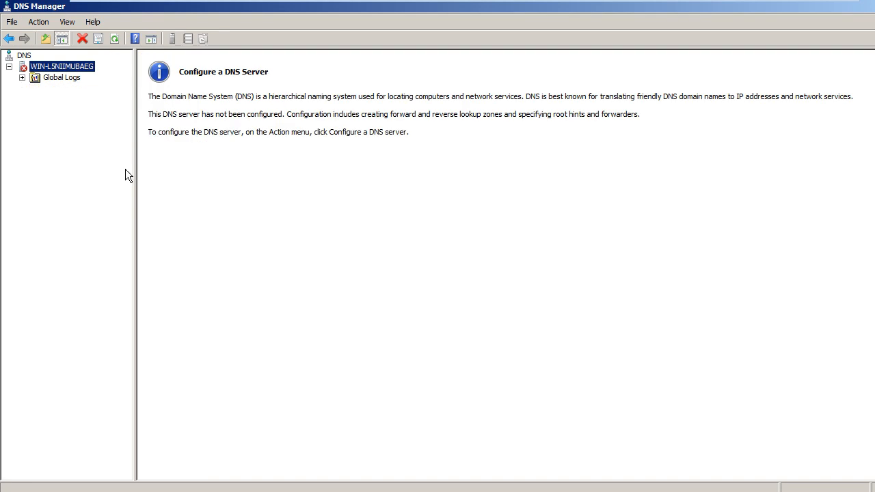
{"action": "right_click", "coordinate": [80, 71]}
{"action": "mouse_move", "coordinate": [197, 163]}
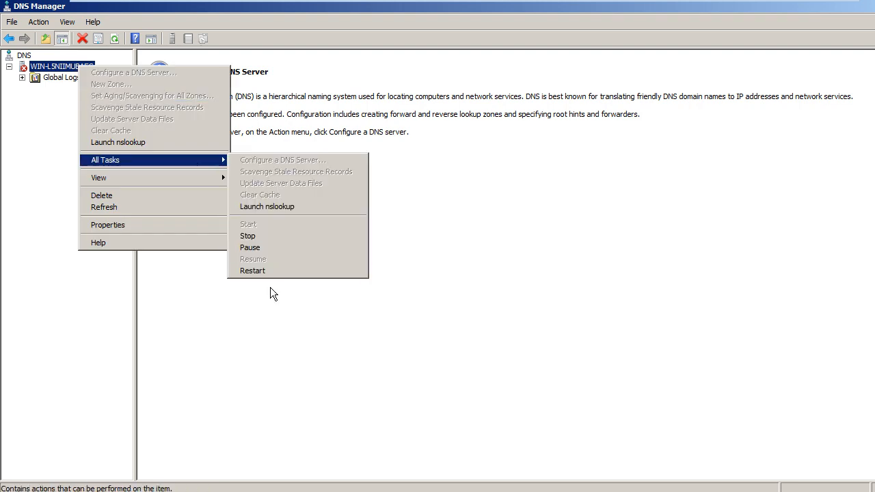
{"action": "left_click", "coordinate": [54, 68]}
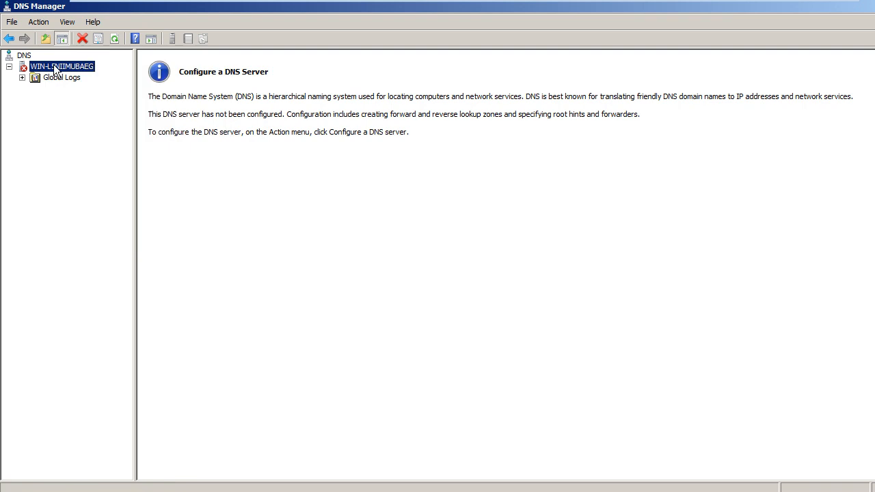
{"action": "right_click", "coordinate": [54, 64]}
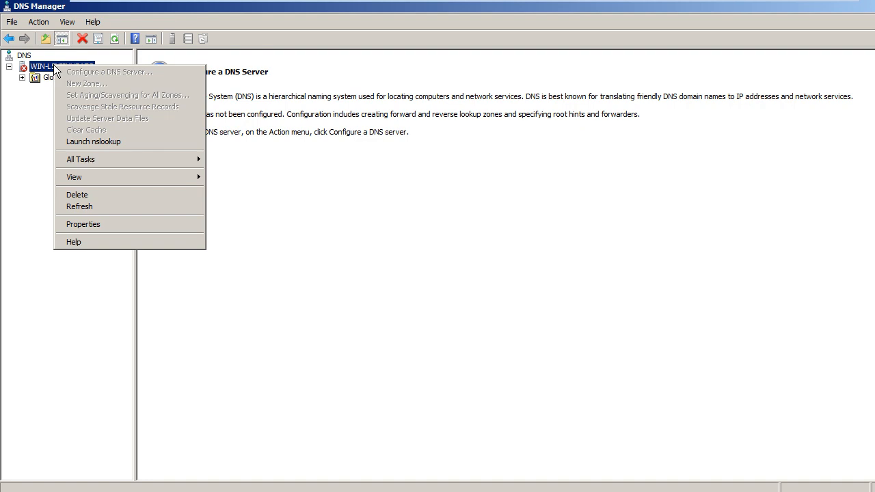
{"action": "mouse_move", "coordinate": [181, 157]}
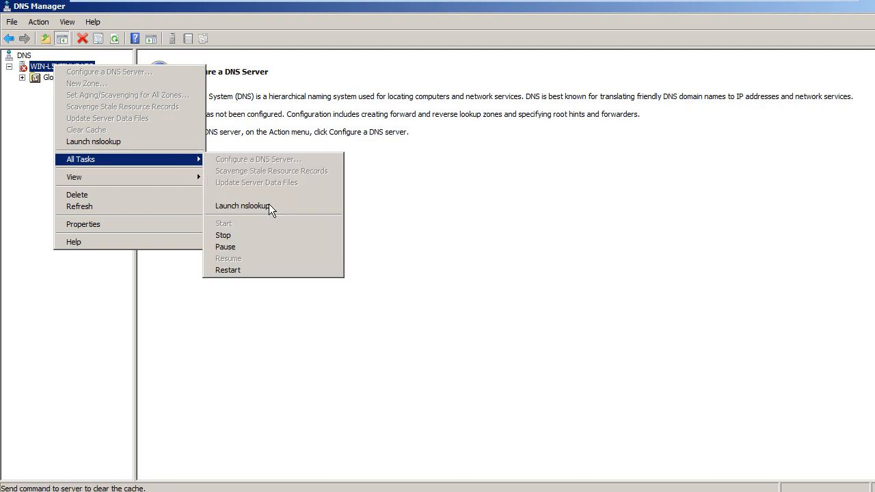
{"action": "left_click", "coordinate": [254, 236]}
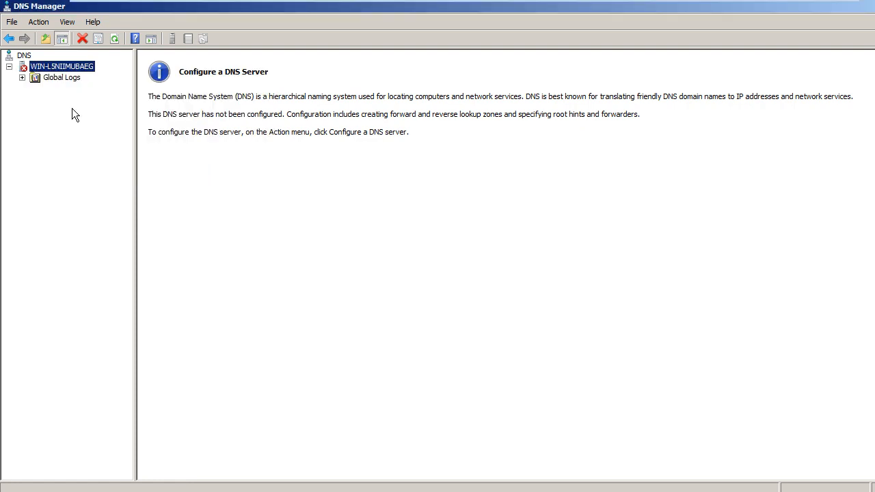
Step: Start the DNS Server service on WIN-L5NIIMUBAEG again
{"action": "right_click", "coordinate": [60, 66]}
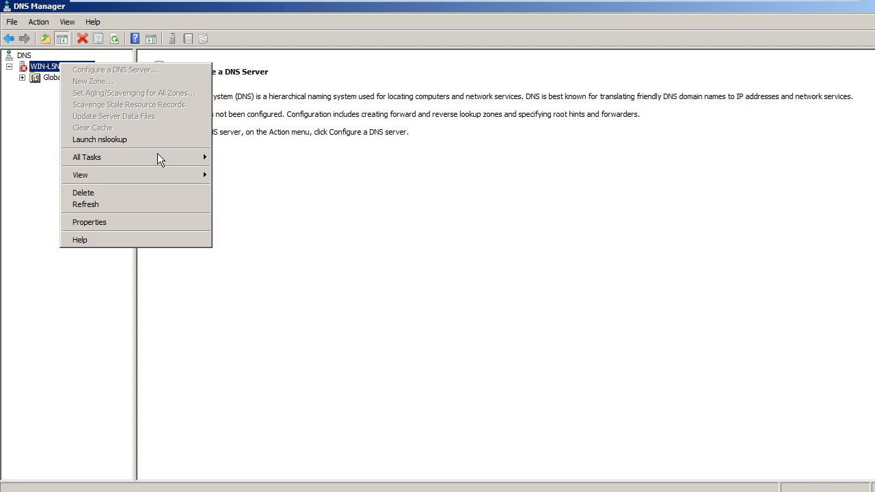
{"action": "mouse_move", "coordinate": [157, 155]}
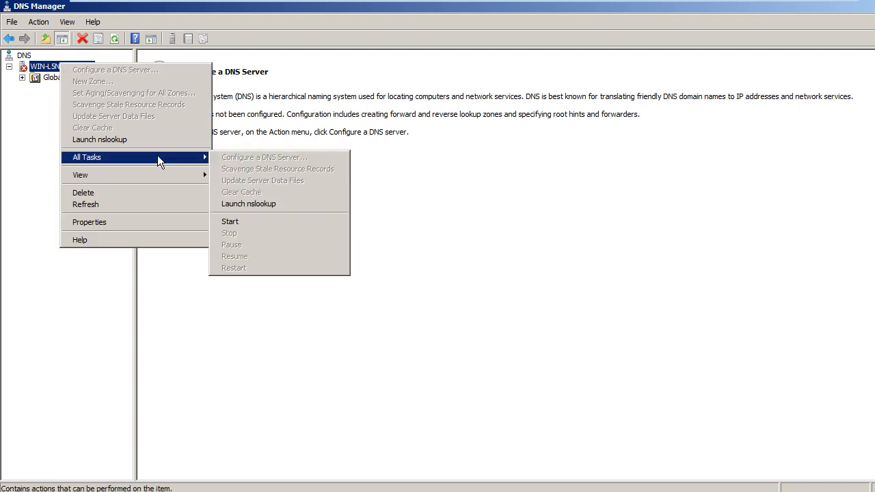
{"action": "left_click", "coordinate": [248, 217]}
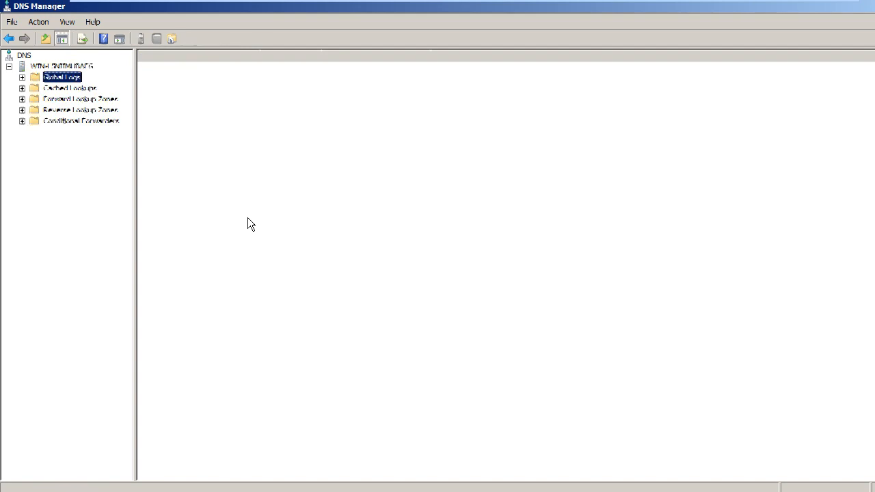
Step: Expand Forward Lookup Zones and delete the test.com zone, confirming with Yes
{"action": "key", "text": "Down"}
{"action": "key", "text": "Down"}
{"action": "key", "text": "Right"}
{"action": "key", "text": "Down"}
{"action": "key", "text": "Right"}
{"action": "key", "text": "Down"}
{"action": "key", "text": "Down"}
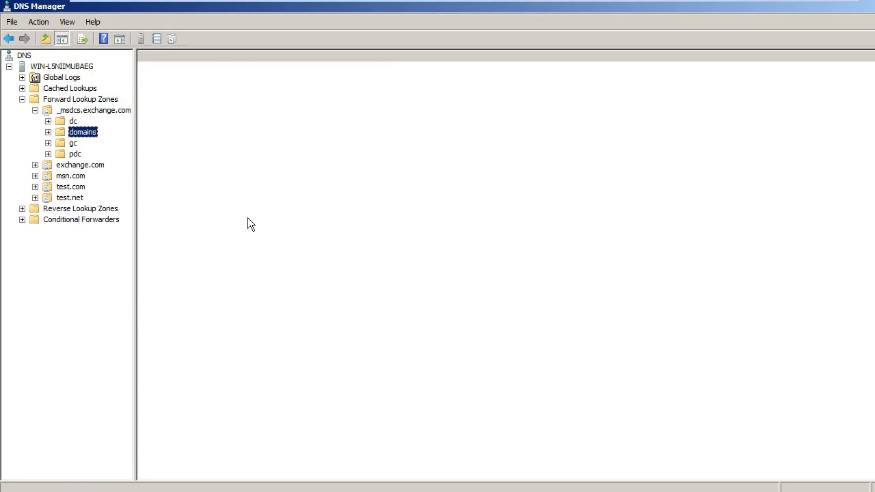
{"action": "key", "text": "Down"}
{"action": "key", "text": "Down"}
{"action": "key", "text": "Down"}
{"action": "key", "text": "Down"}
{"action": "key", "text": "Down"}
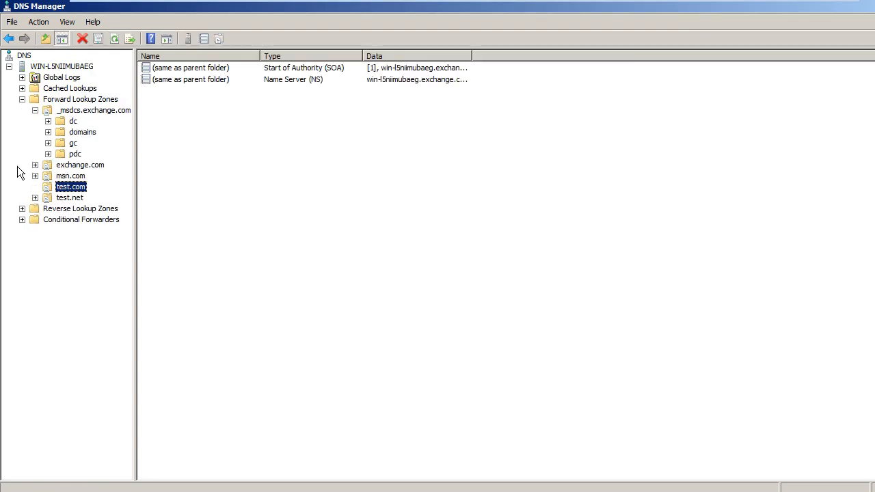
{"action": "right_click", "coordinate": [59, 189]}
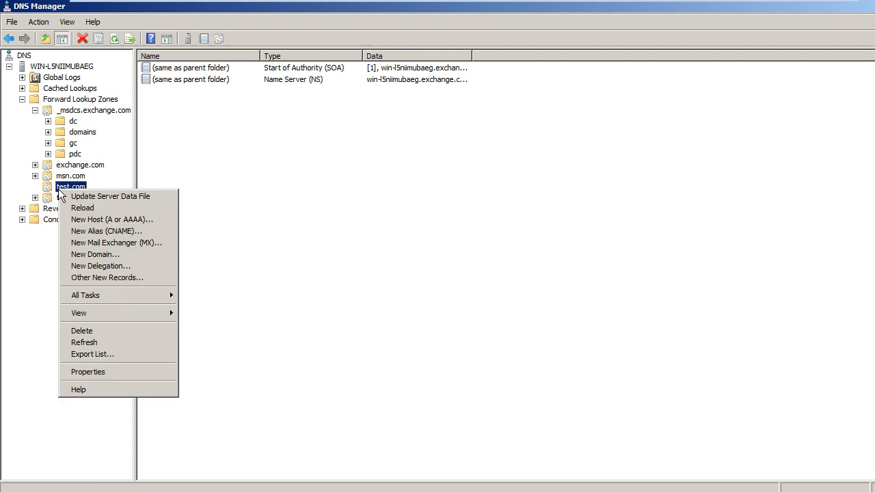
{"action": "left_click", "coordinate": [130, 332]}
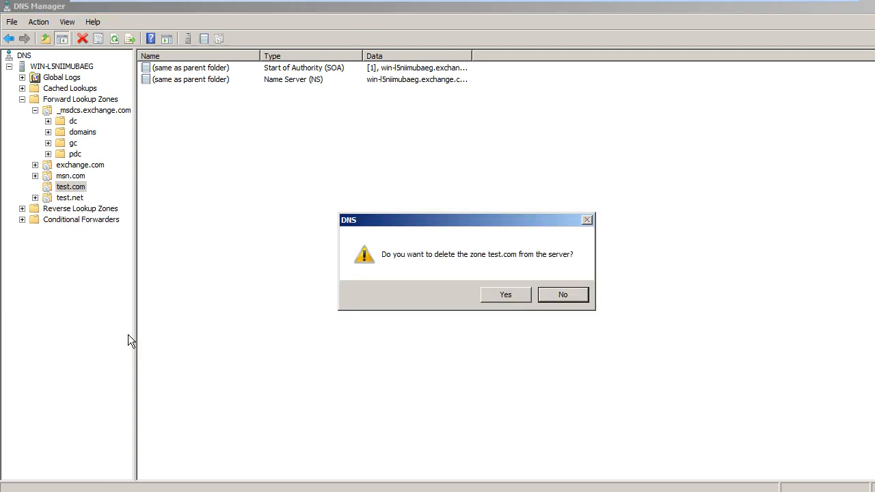
{"action": "left_click", "coordinate": [506, 300]}
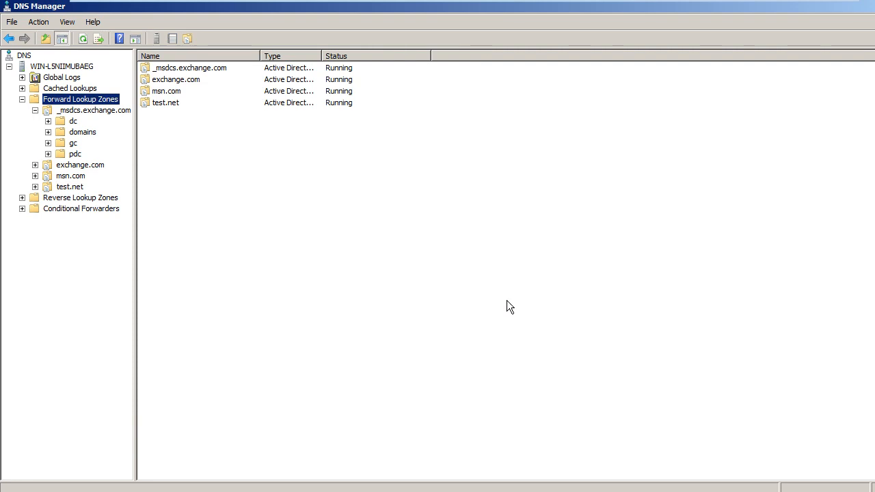
Step: Delete msn.com, also removing it from Active Directory, then view test.net's records
{"action": "right_click", "coordinate": [76, 179]}
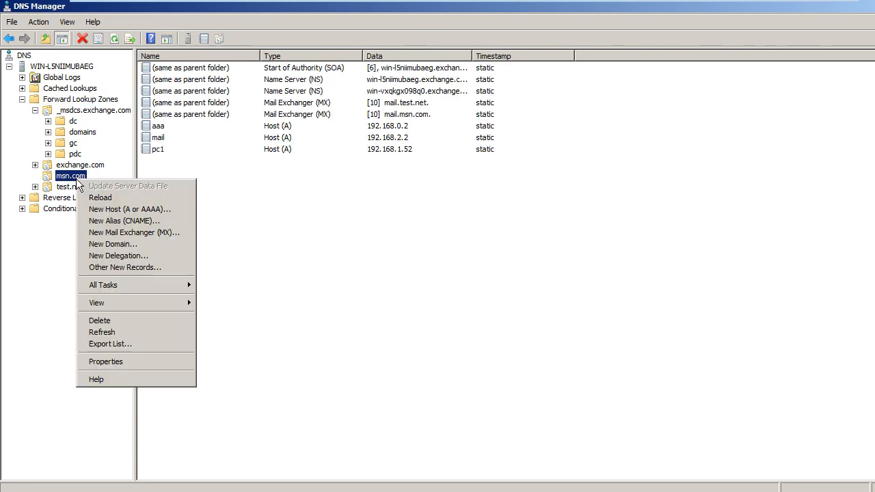
{"action": "left_click", "coordinate": [158, 321]}
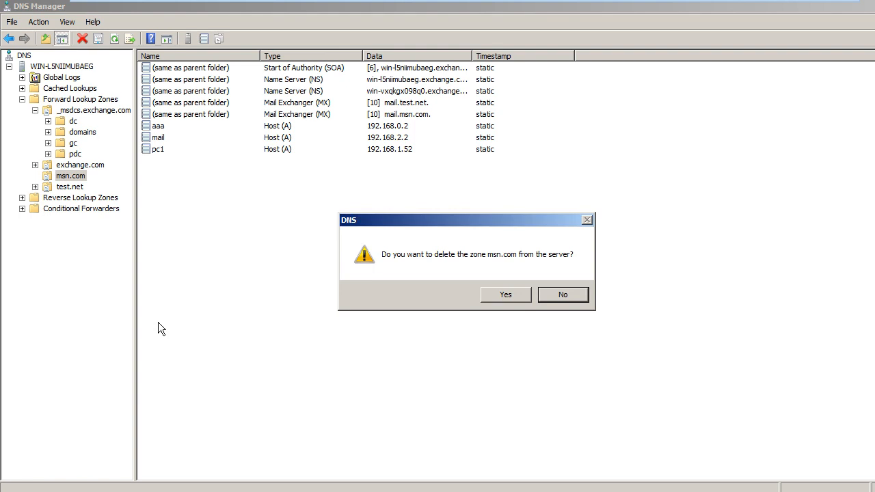
{"action": "left_click", "coordinate": [510, 296]}
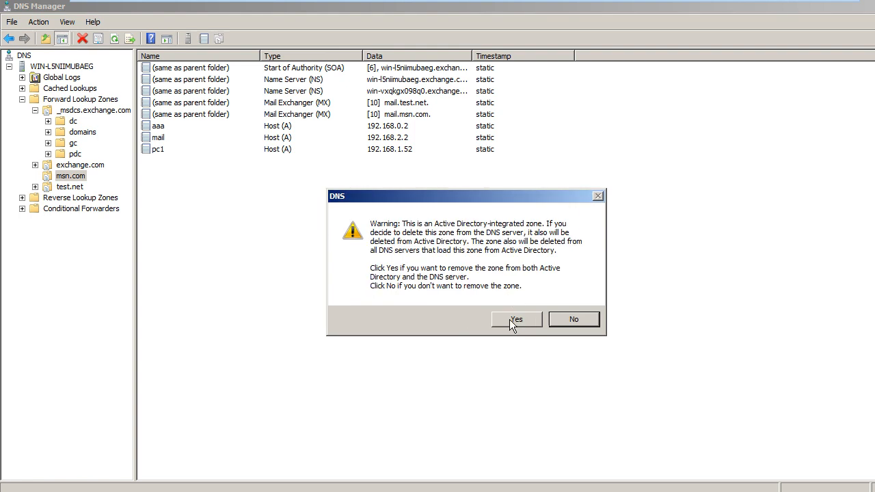
{"action": "left_click", "coordinate": [510, 319]}
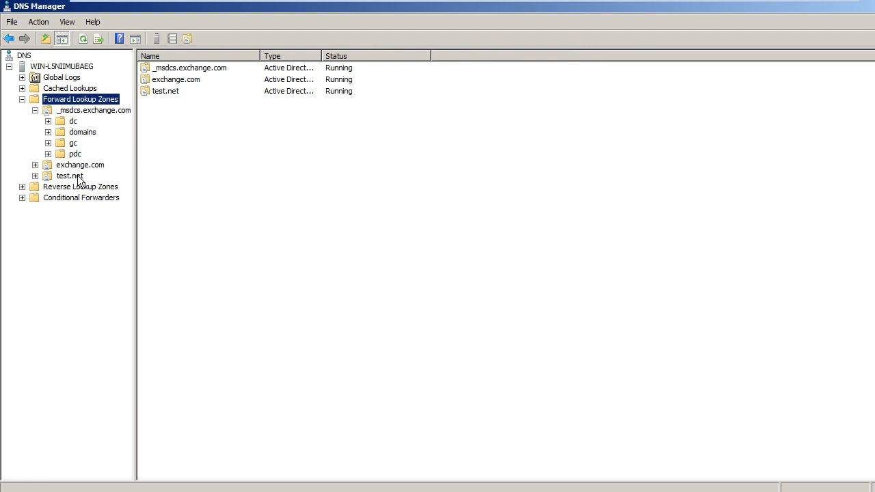
{"action": "left_click", "coordinate": [70, 176]}
Step: Delete the test.net zone, confirming its removal from Active Directory too
{"action": "right_click", "coordinate": [75, 179]}
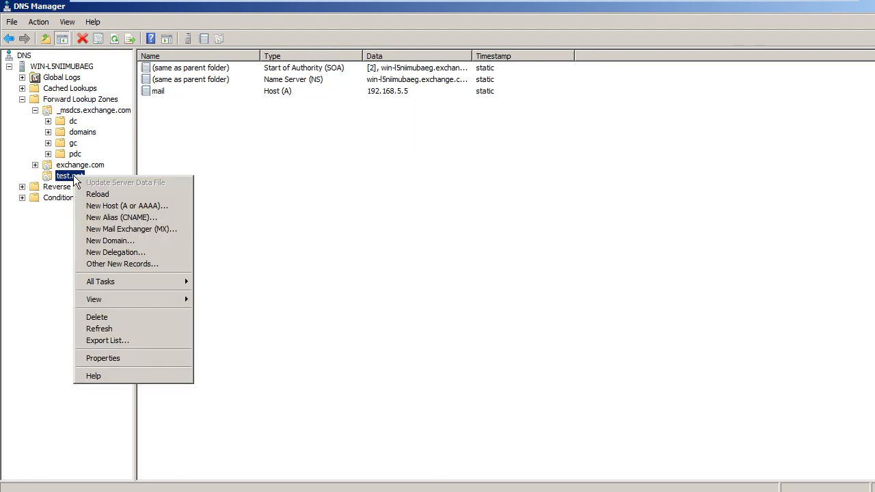
{"action": "left_click", "coordinate": [150, 317]}
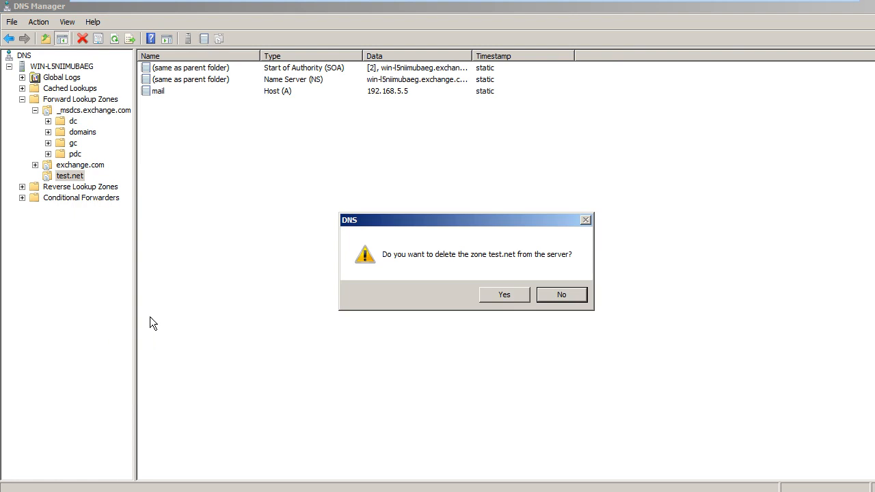
{"action": "left_click", "coordinate": [503, 295]}
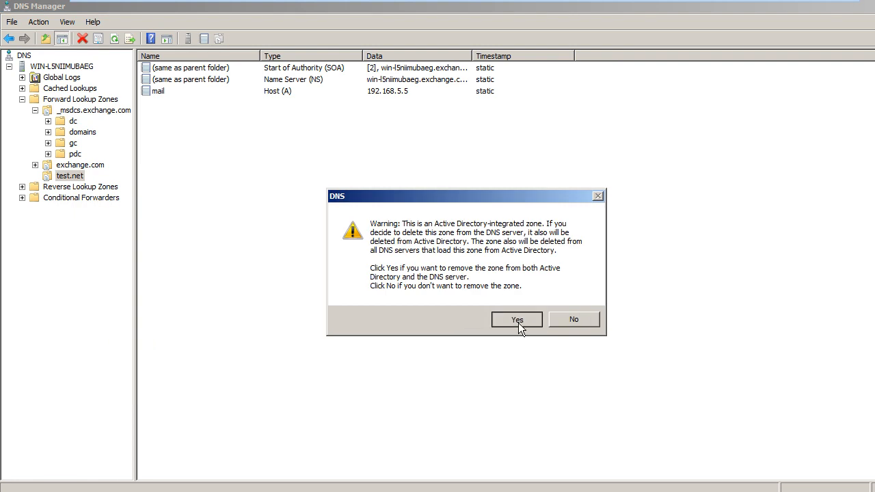
{"action": "left_click", "coordinate": [517, 321]}
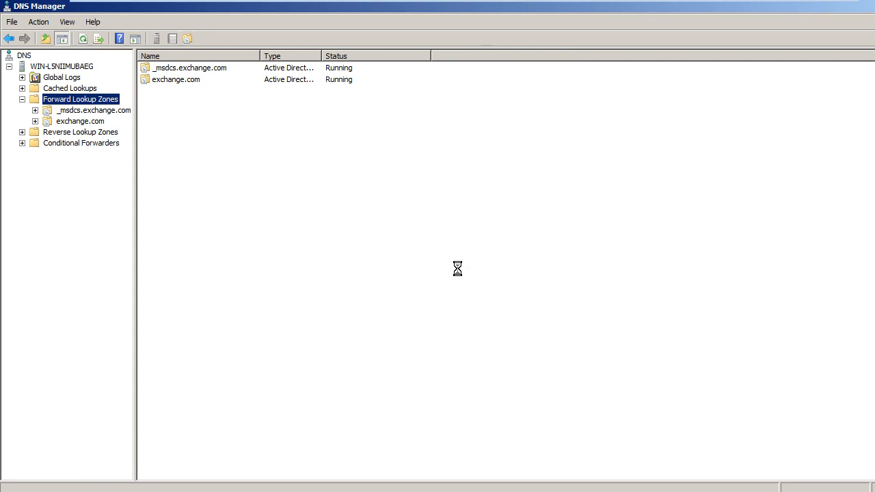
Step: Launch cmd from Start and run ipconfig /flushdns
{"action": "left_click", "coordinate": [26, 491]}
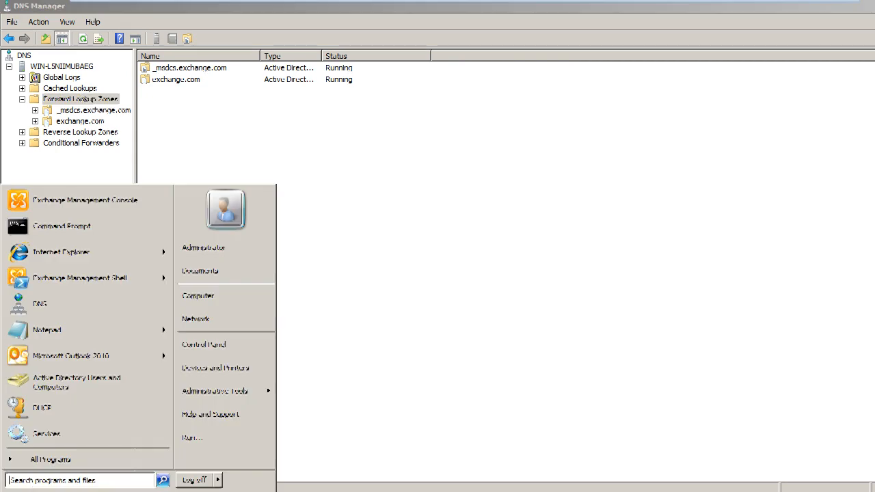
{"action": "type", "text": "cmd"}
{"action": "key", "text": "Return"}
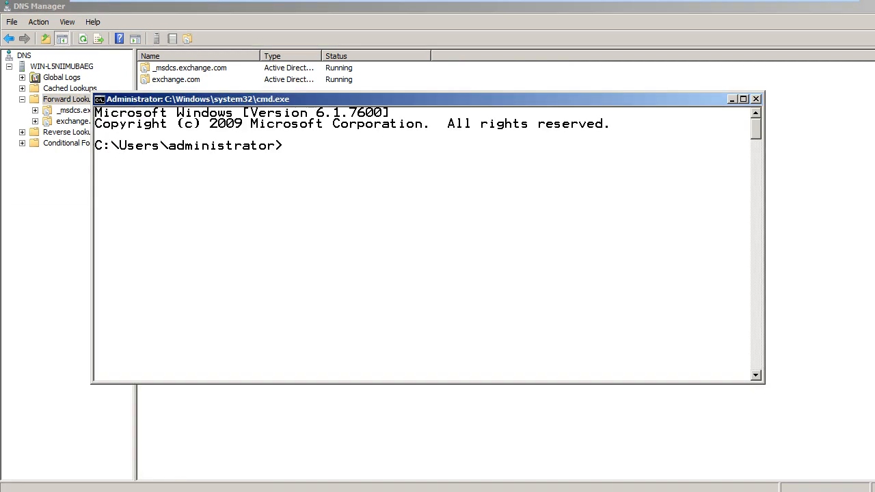
{"action": "type", "text": "ipconfig /"}
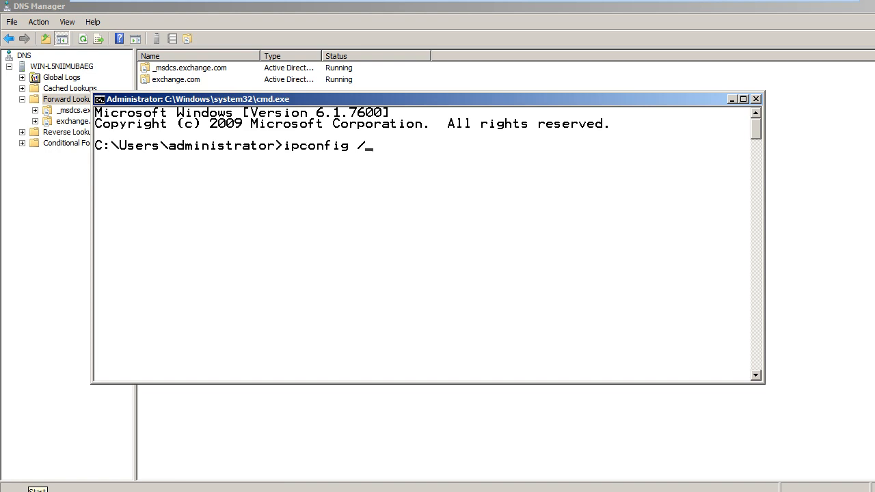
{"action": "type", "text": "flushdns"}
{"action": "key", "text": "Return"}
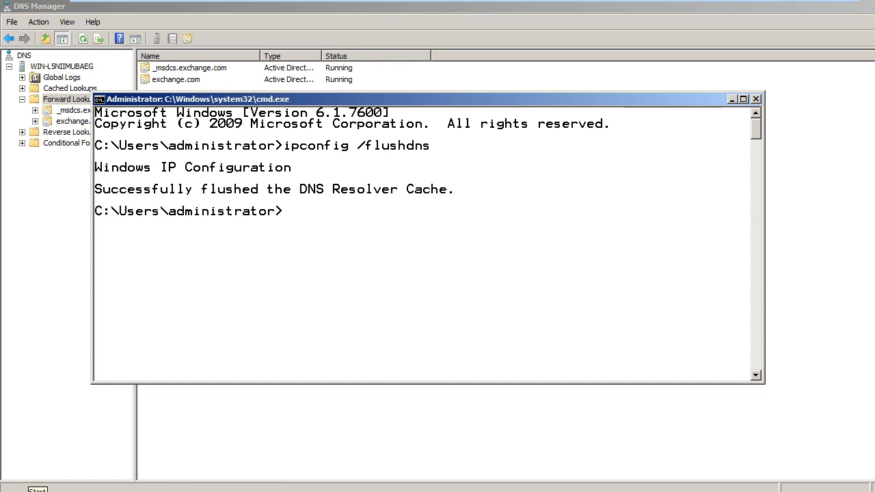
Step: Exit the command window and launch Active Directory Users and Computers from Start
{"action": "type", "text": "exit"}
{"action": "key", "text": "Return"}
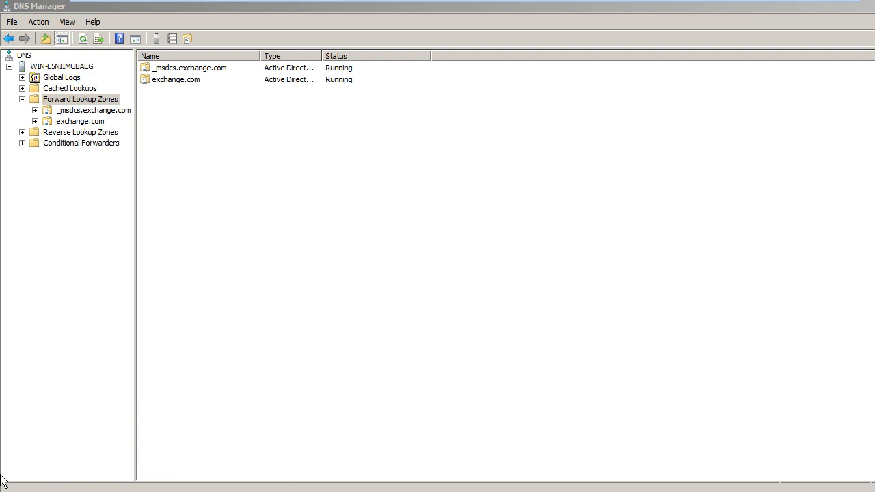
{"action": "left_click", "coordinate": [14, 490]}
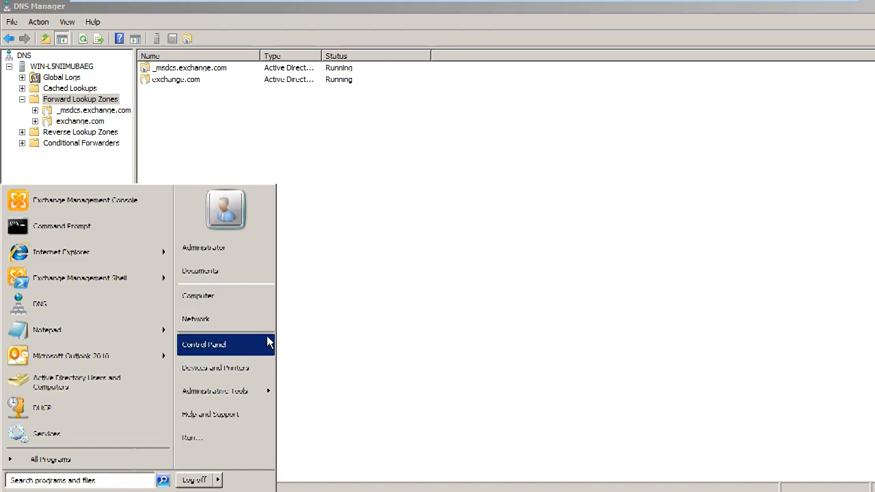
{"action": "left_click", "coordinate": [130, 392]}
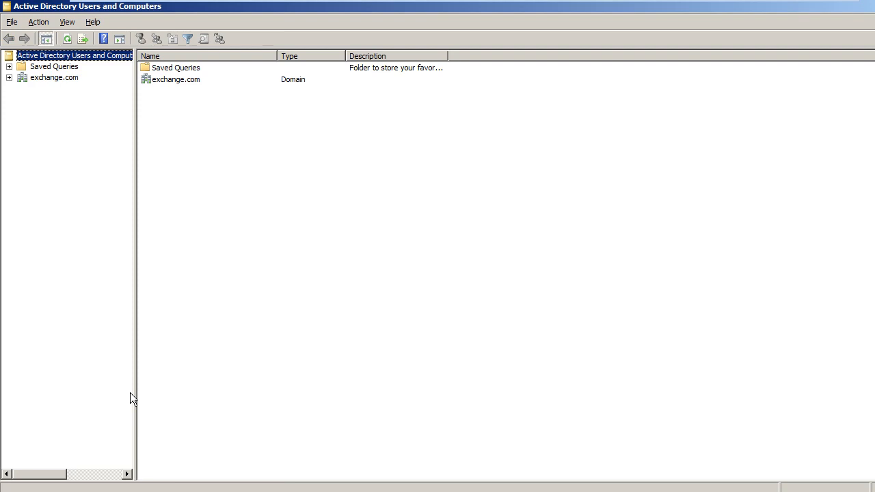
Step: Quit Active Directory Users and Computers using the keyboard menu
{"action": "key", "text": "alt"}
{"action": "key", "text": "Up"}
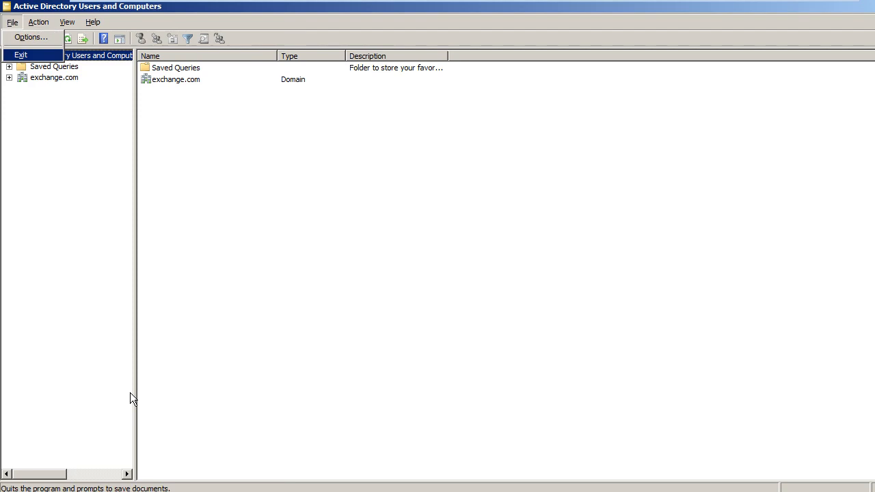
{"action": "key", "text": "Return"}
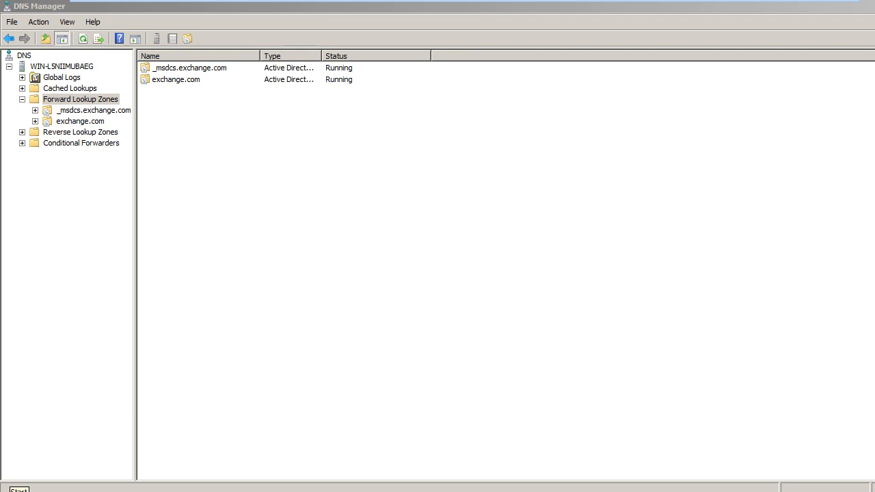
Step: Launch Group Policy Management and open the Default Domain Policy for editing
{"action": "left_click", "coordinate": [14, 491]}
{"action": "mouse_move", "coordinate": [254, 388]}
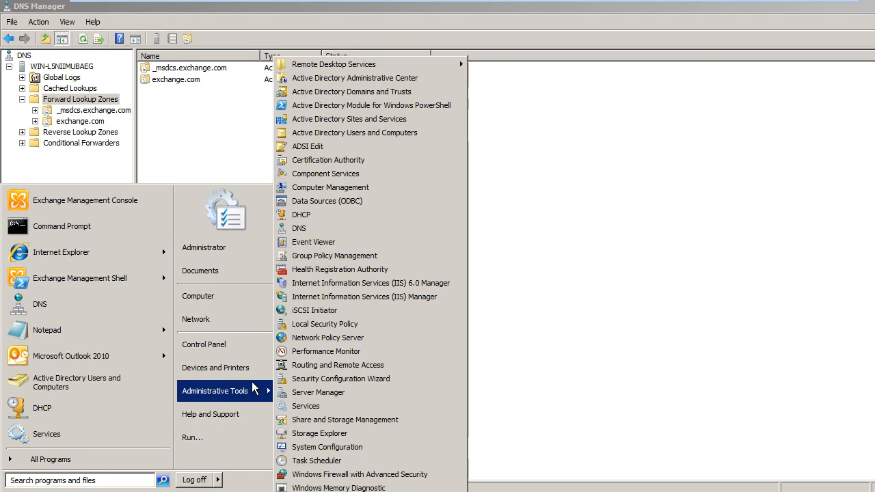
{"action": "left_click", "coordinate": [358, 258]}
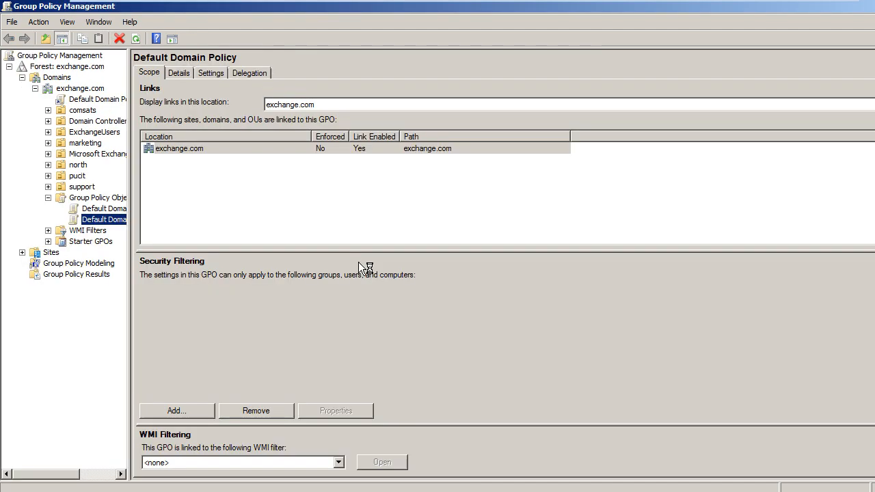
{"action": "right_click", "coordinate": [114, 226]}
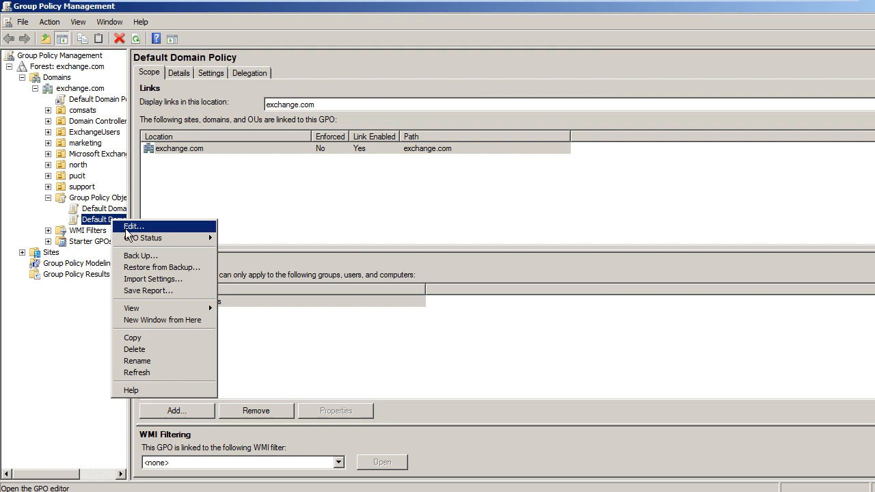
{"action": "left_click", "coordinate": [126, 231]}
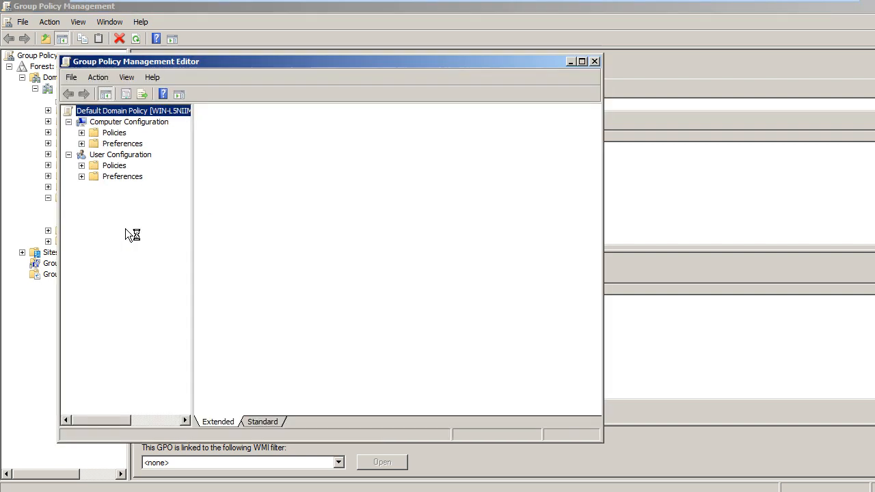
Step: Go to Policies > Administrative Templates > Network > DNS Client and maximize the editor
{"action": "left_click", "coordinate": [82, 133]}
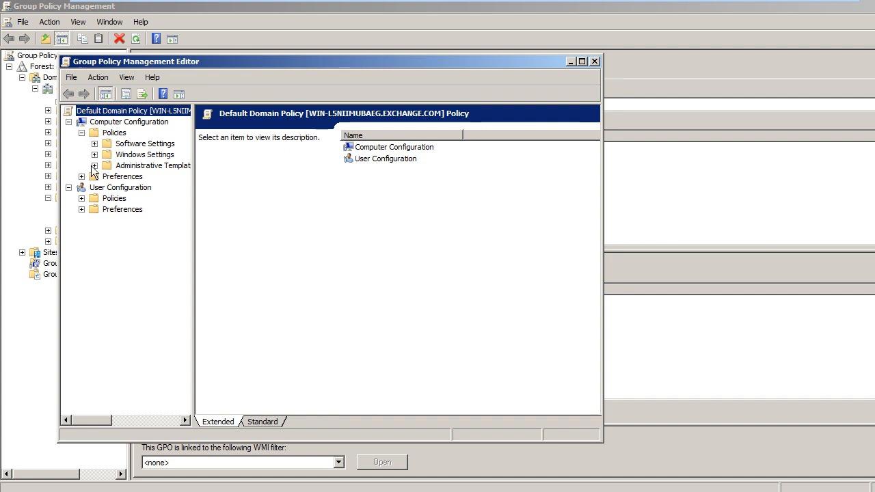
{"action": "left_click", "coordinate": [95, 166]}
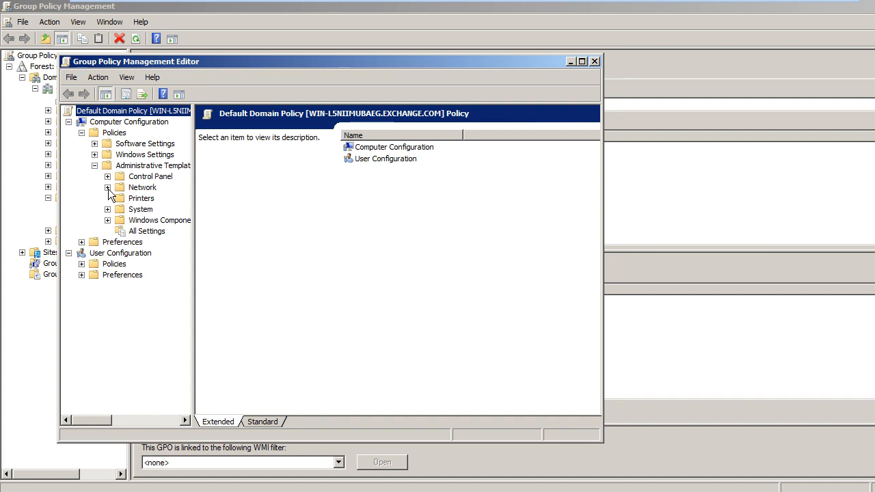
{"action": "left_click", "coordinate": [107, 187]}
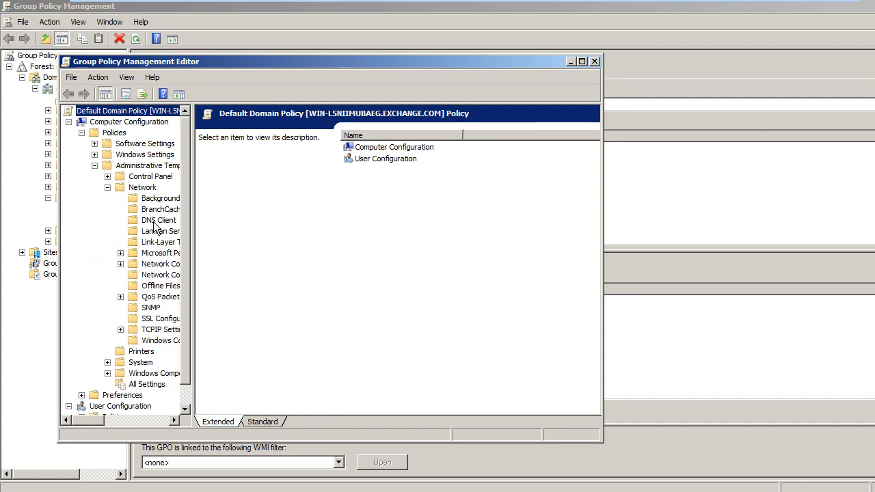
{"action": "left_click", "coordinate": [154, 223]}
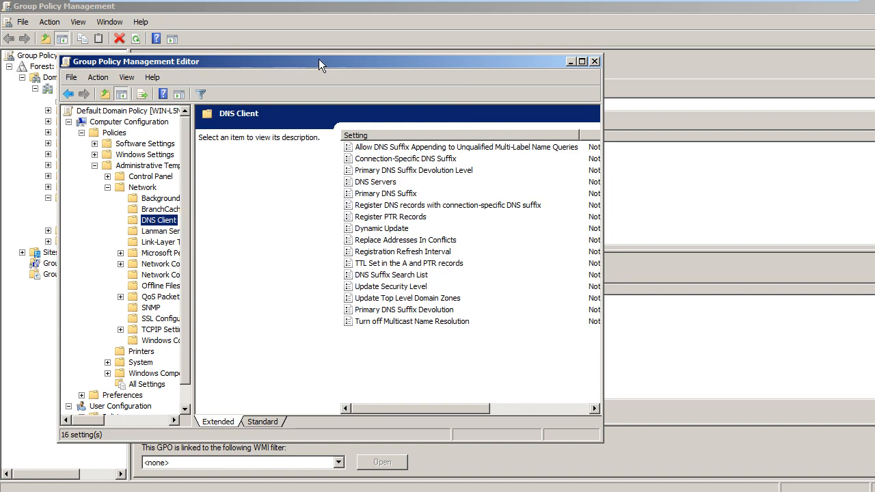
{"action": "left_click", "coordinate": [581, 62]}
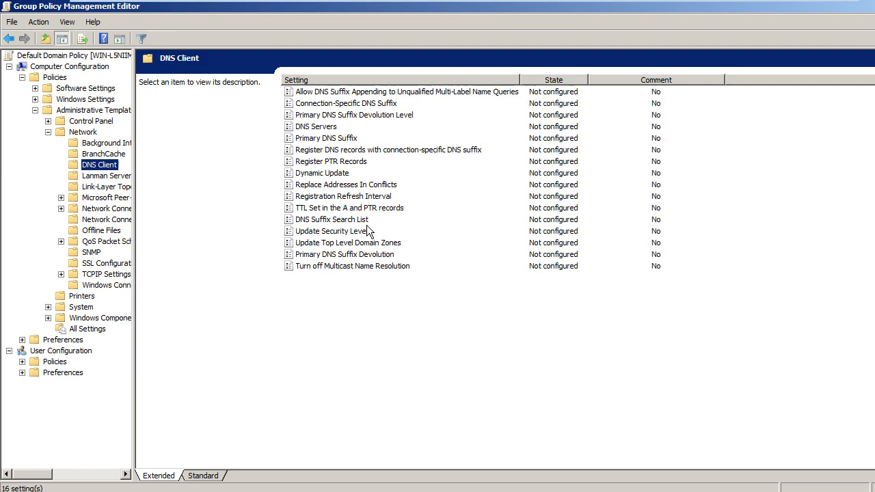
{"action": "left_click", "coordinate": [340, 255]}
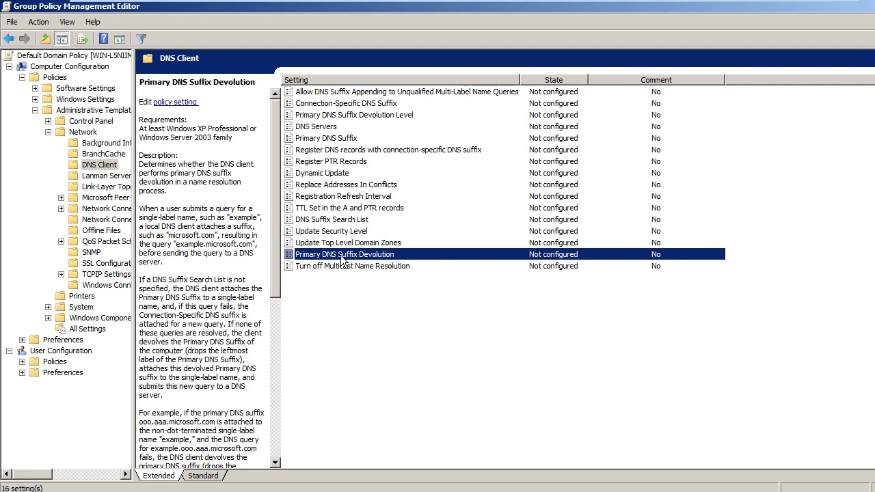
{"action": "double_click", "coordinate": [342, 260]}
{"action": "left_click", "coordinate": [89, 157]}
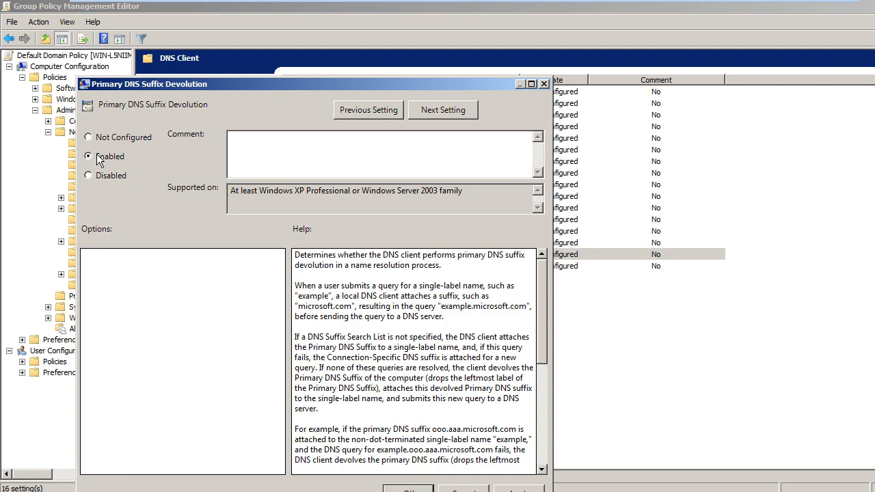
{"action": "left_click", "coordinate": [544, 84]}
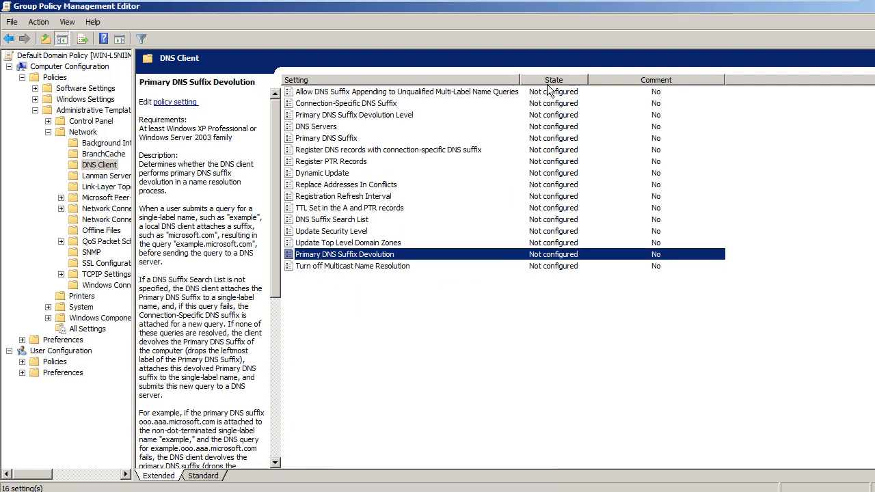
{"action": "left_click", "coordinate": [355, 116]}
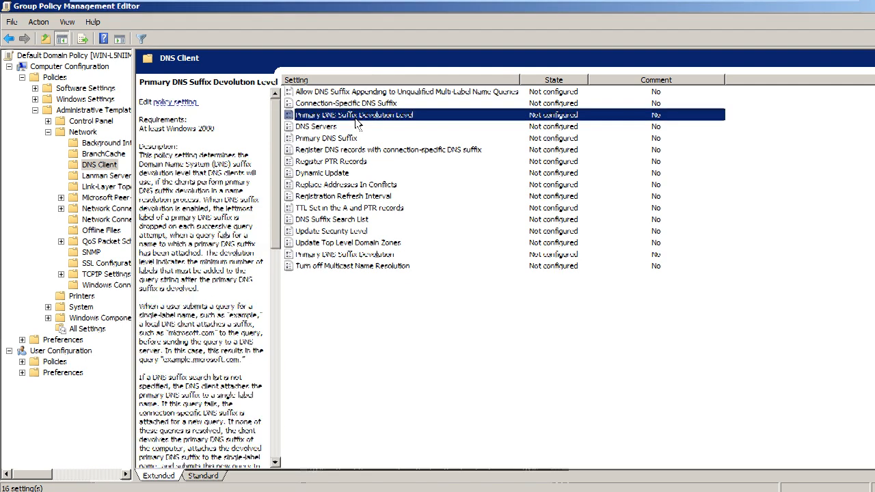
{"action": "double_click", "coordinate": [355, 117]}
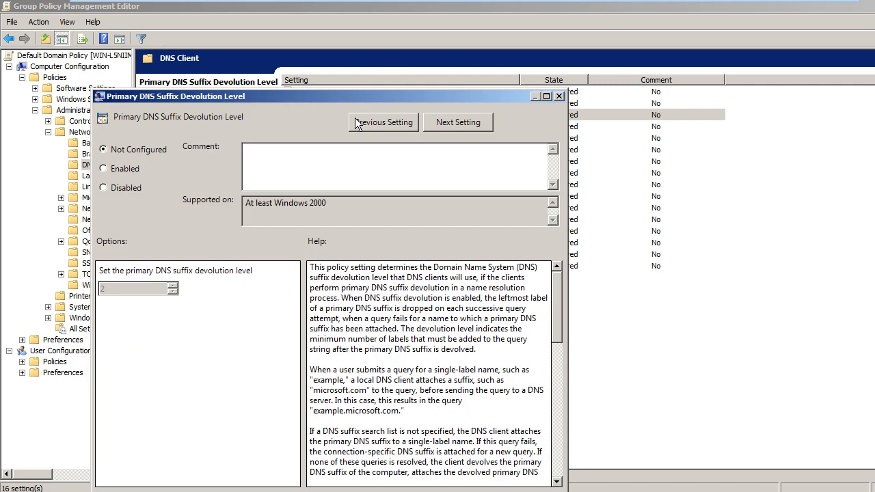
{"action": "left_click", "coordinate": [114, 170]}
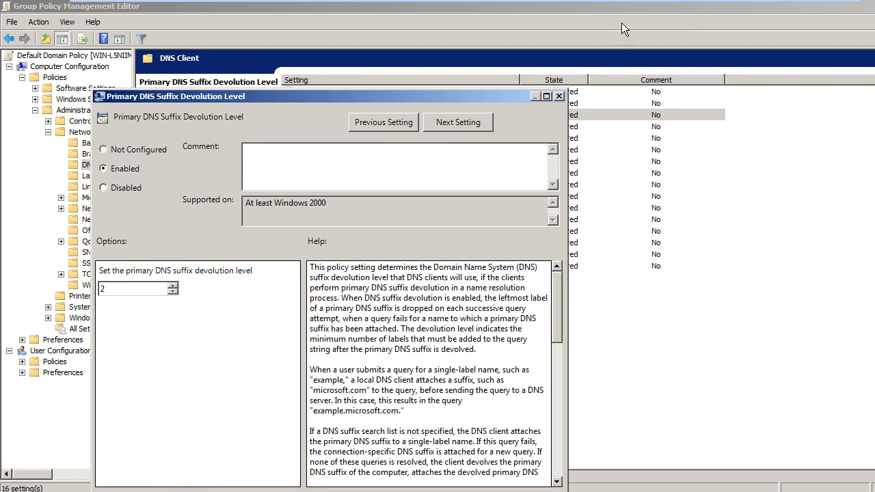
{"action": "left_click", "coordinate": [559, 97]}
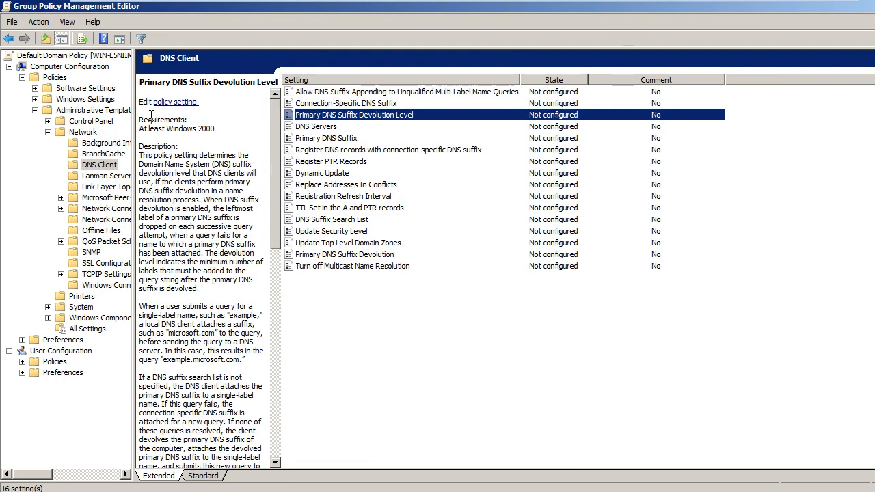
Step: Navigate Administrative Templates > Network to show the 16 DNS Client settings
{"action": "left_click", "coordinate": [97, 111]}
{"action": "left_click", "coordinate": [86, 130]}
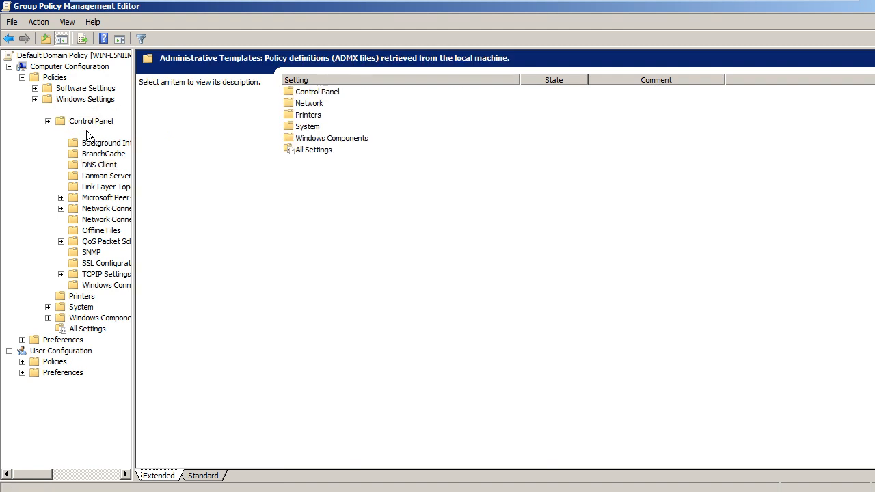
{"action": "left_click", "coordinate": [98, 166]}
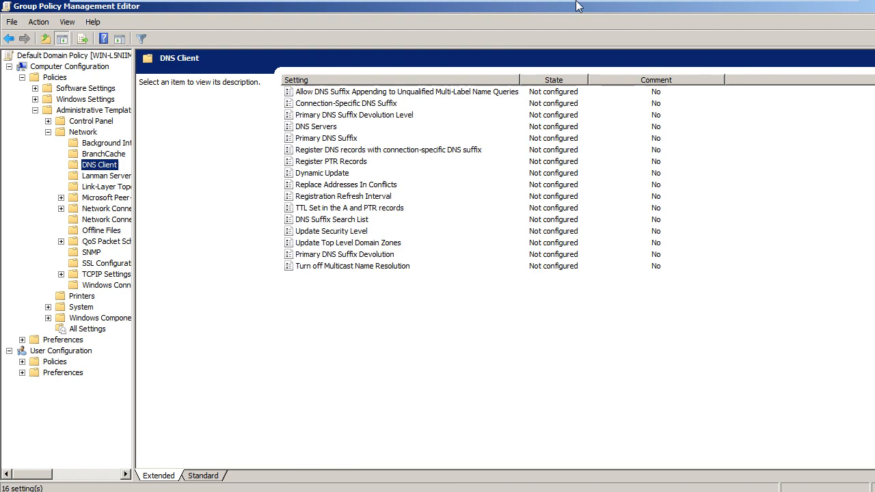
Step: Close the policy editor with Alt+F4 and bring DNS Manager to the front
{"action": "mouse_move", "coordinate": [576, 2]}
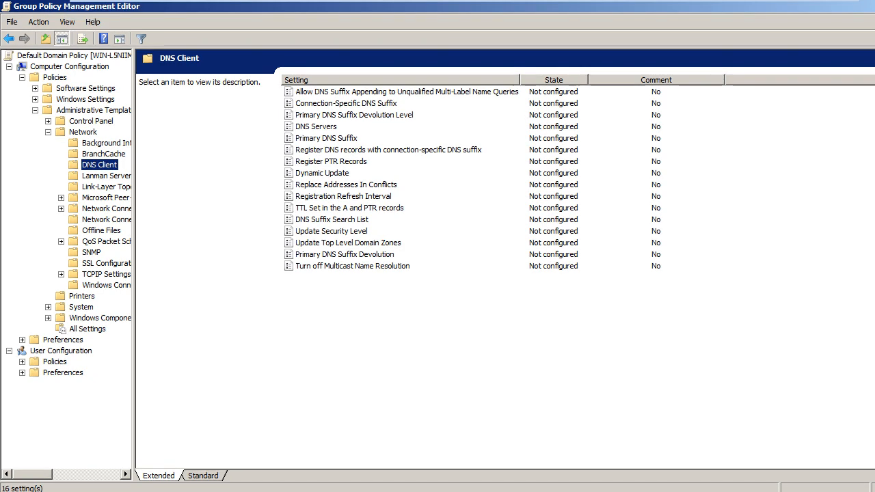
{"action": "key", "text": "alt+F4"}
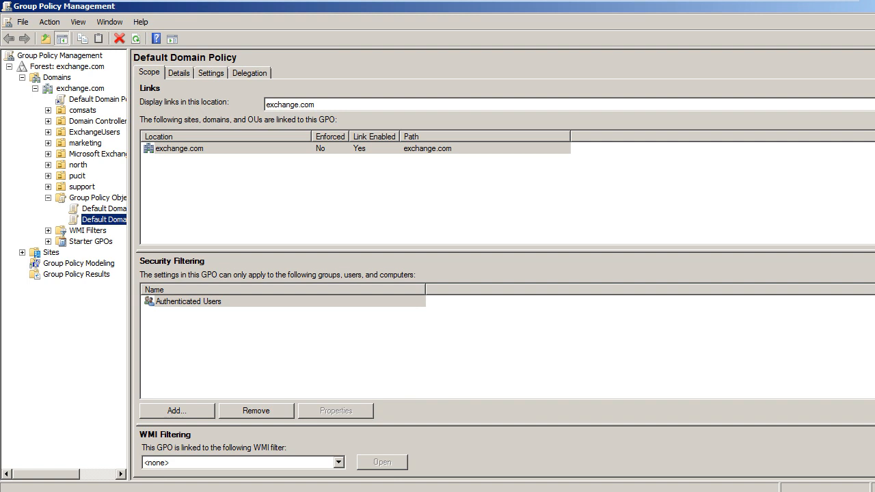
{"action": "left_click", "coordinate": [163, 491]}
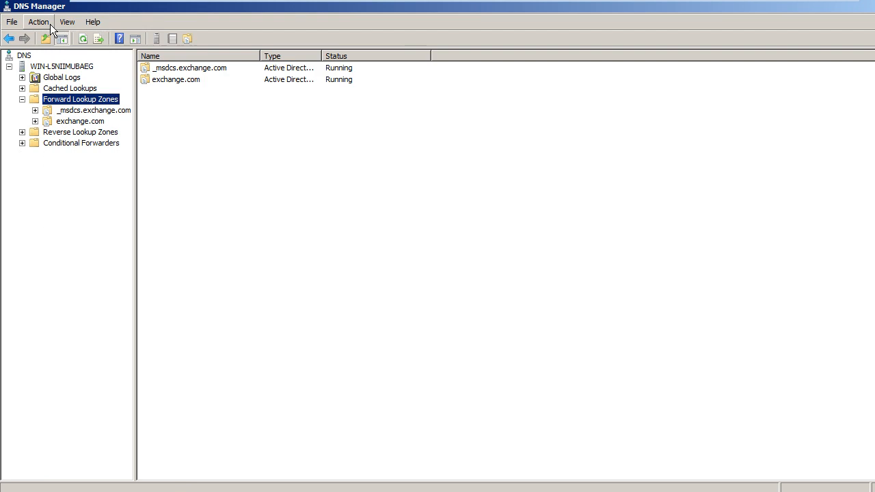
Step: Remove the old test trust anchor from the DNS server's Trust Anchors properties
{"action": "left_click", "coordinate": [50, 78]}
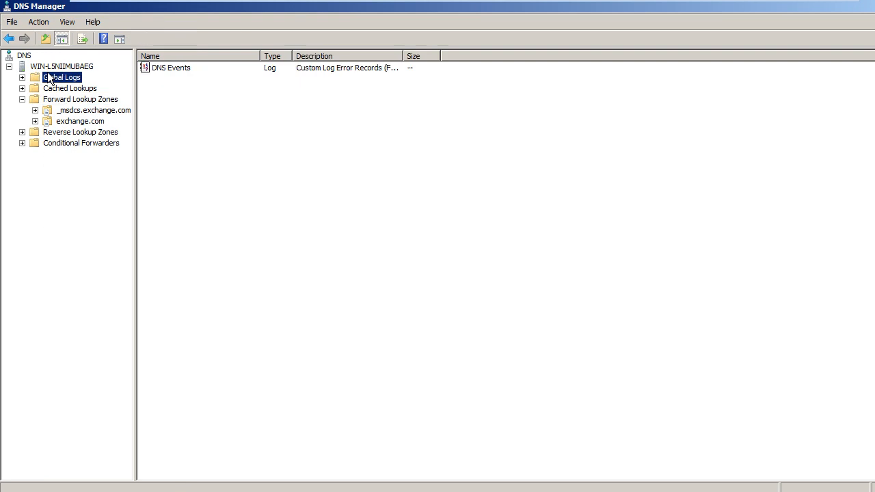
{"action": "key", "text": "Up"}
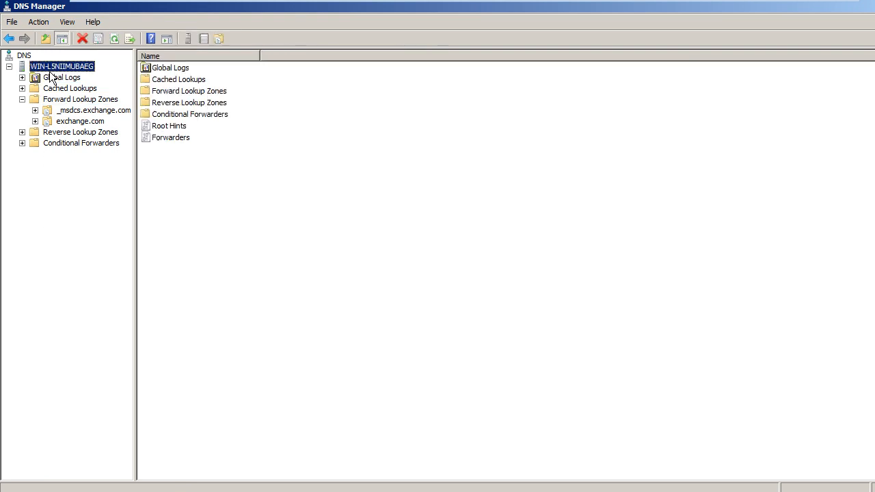
{"action": "right_click", "coordinate": [50, 70]}
{"action": "left_click", "coordinate": [139, 254]}
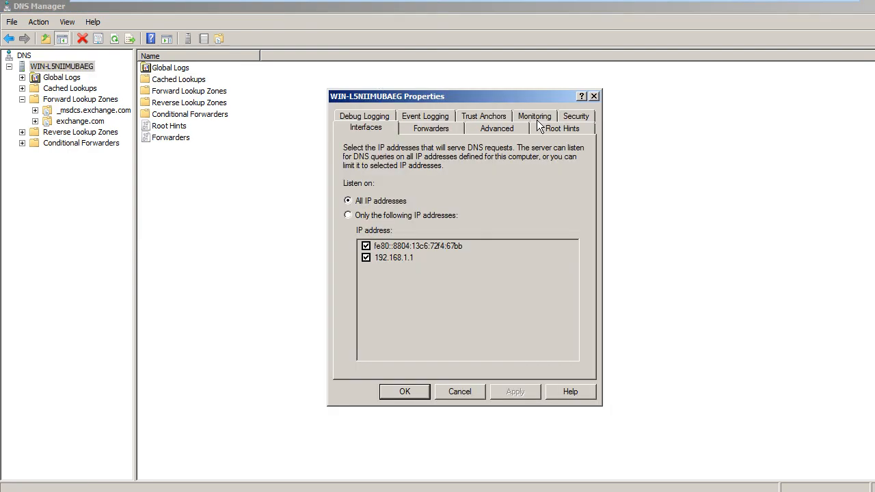
{"action": "left_click", "coordinate": [487, 118]}
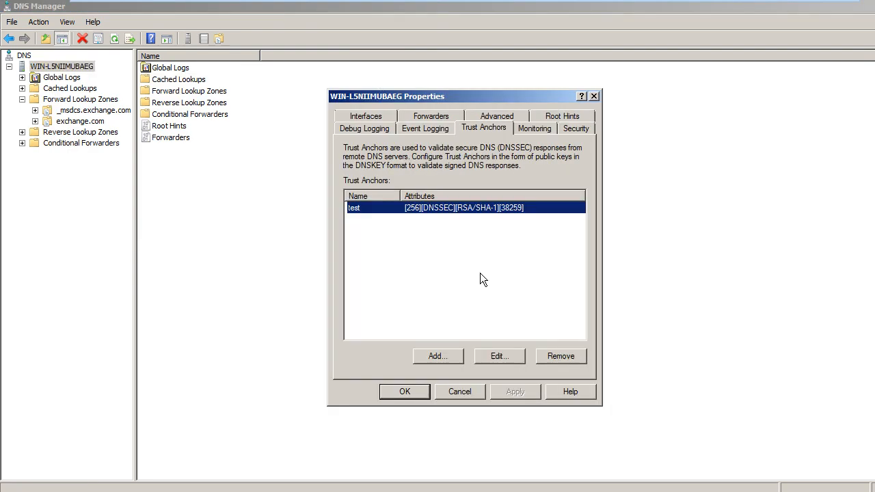
{"action": "left_click", "coordinate": [577, 355]}
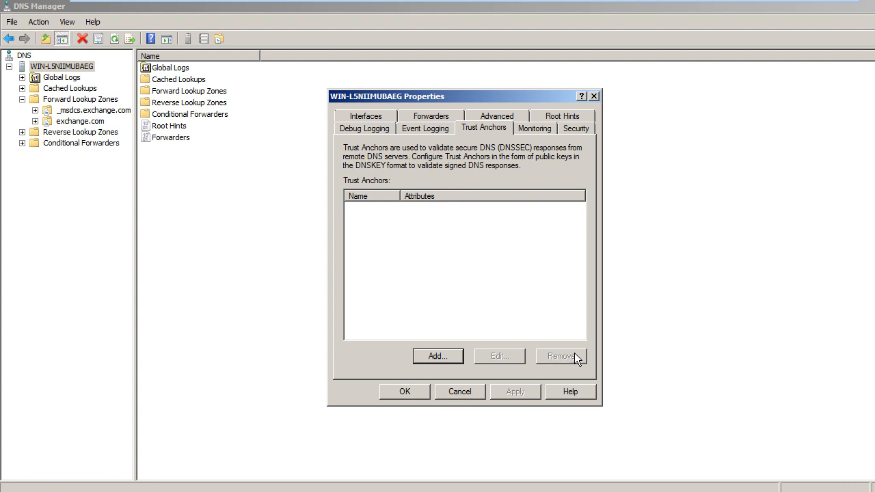
{"action": "left_click", "coordinate": [438, 356]}
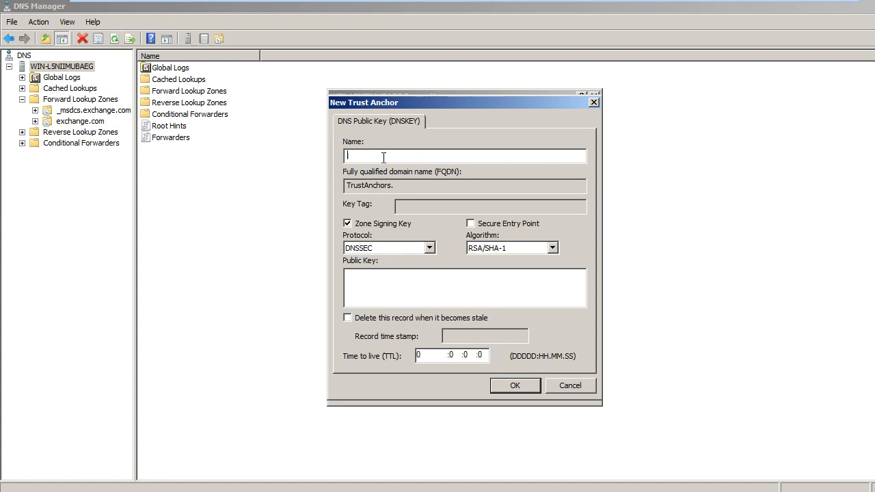
{"action": "type", "text": "dns"}
{"action": "left_click", "coordinate": [398, 283]}
{"action": "type", "text": "00012144"}
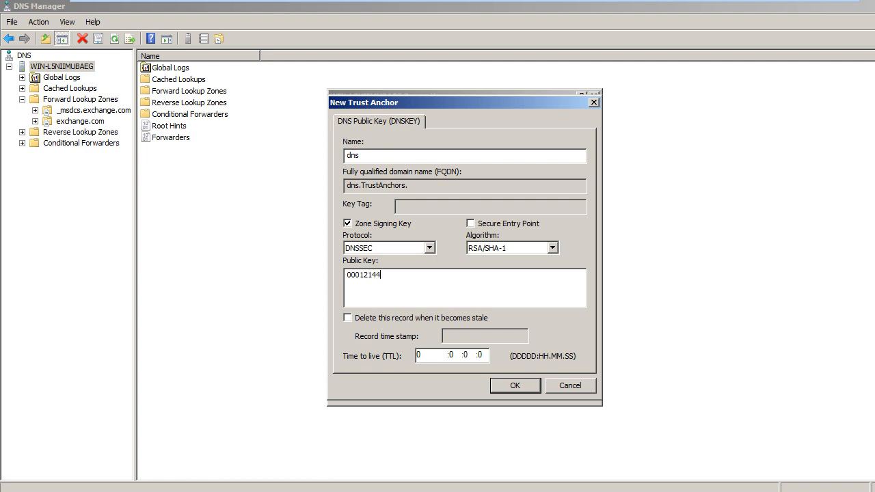
{"action": "type", "text": "4223585522155554411223322222"}
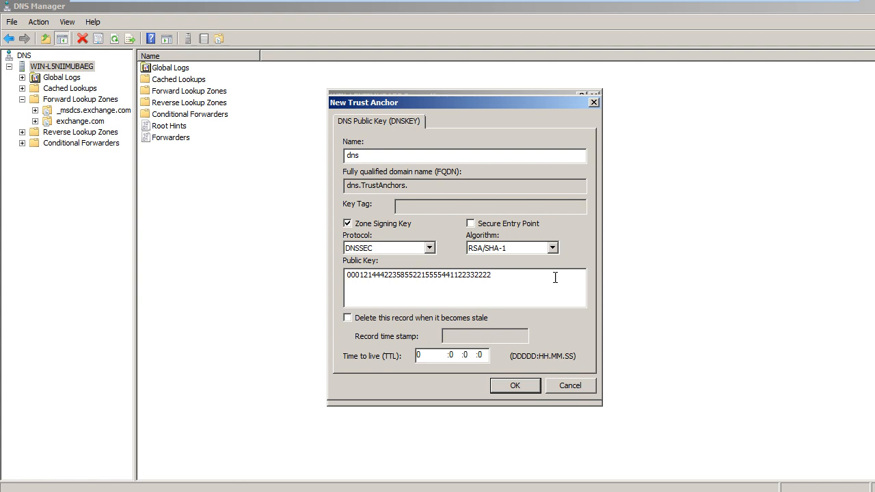
{"action": "key", "text": "super"}
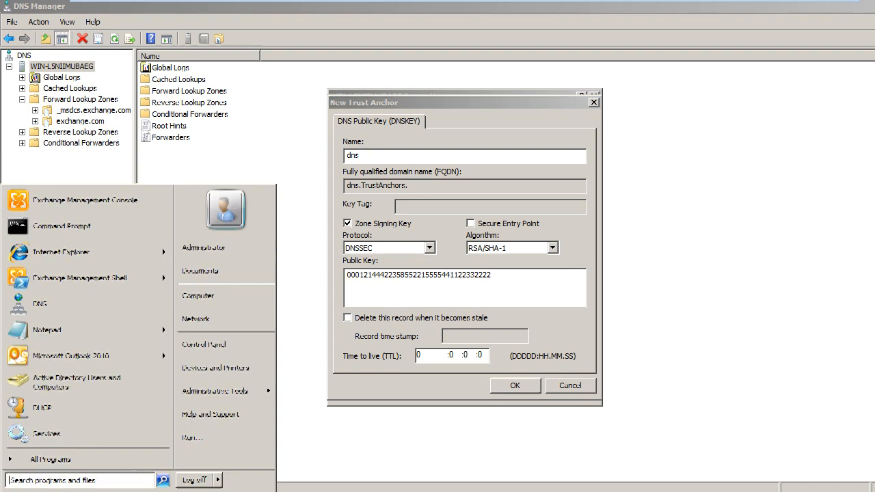
{"action": "type", "text": "notepa"}
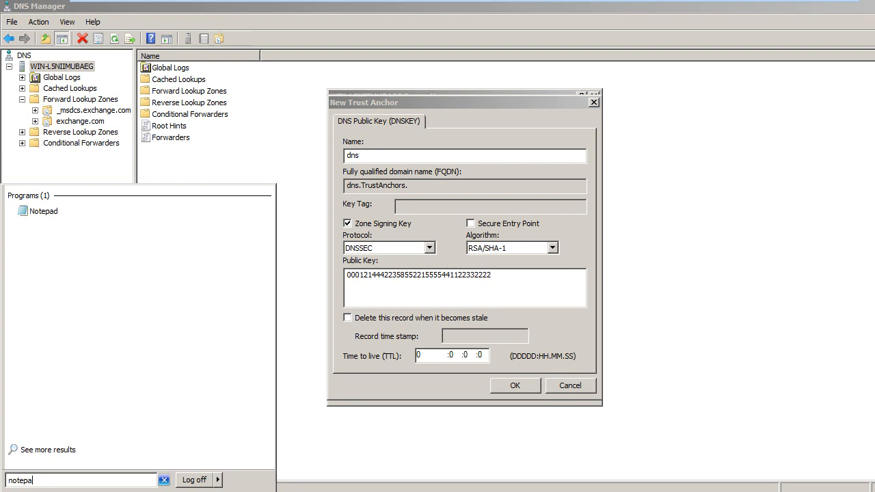
{"action": "key", "text": "Return"}
{"action": "type", "text": "aldkjfdkf"}
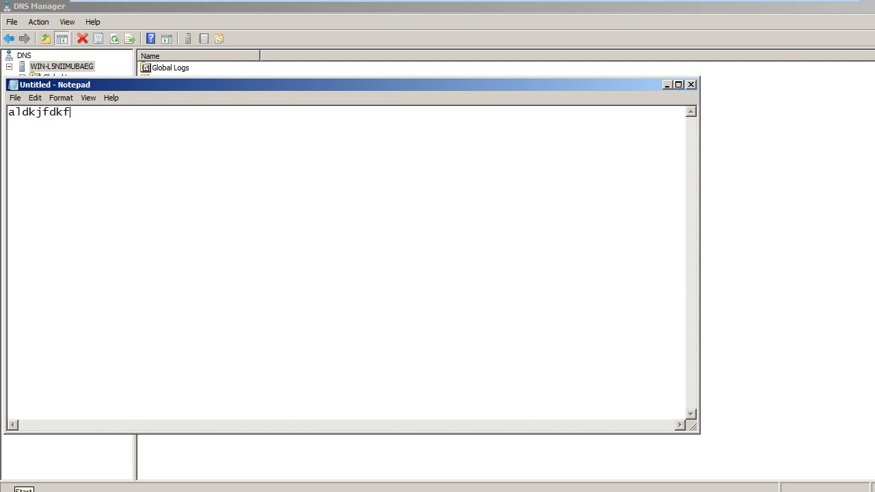
{"action": "key", "text": "ctrl+a"}
{"action": "type", "text": "1312231321"}
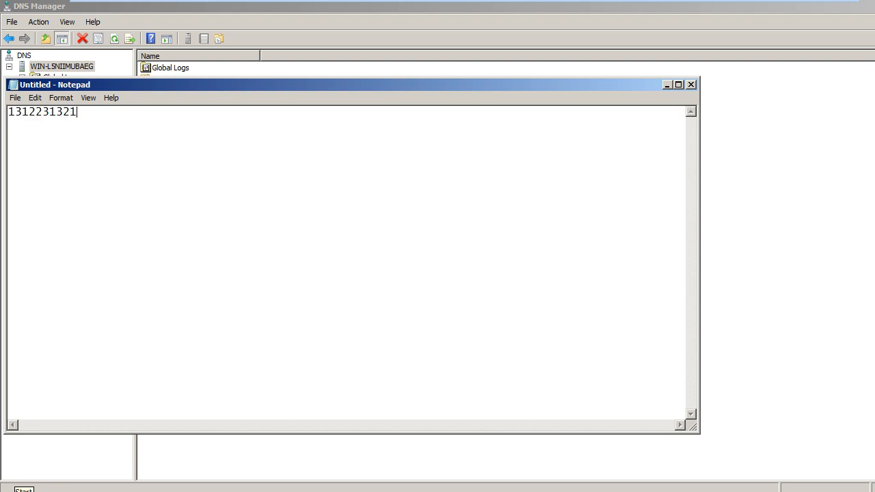
{"action": "type", "text": "321321321"}
{"action": "key", "text": "ctrl+a"}
{"action": "key", "text": "ctrl+c"}
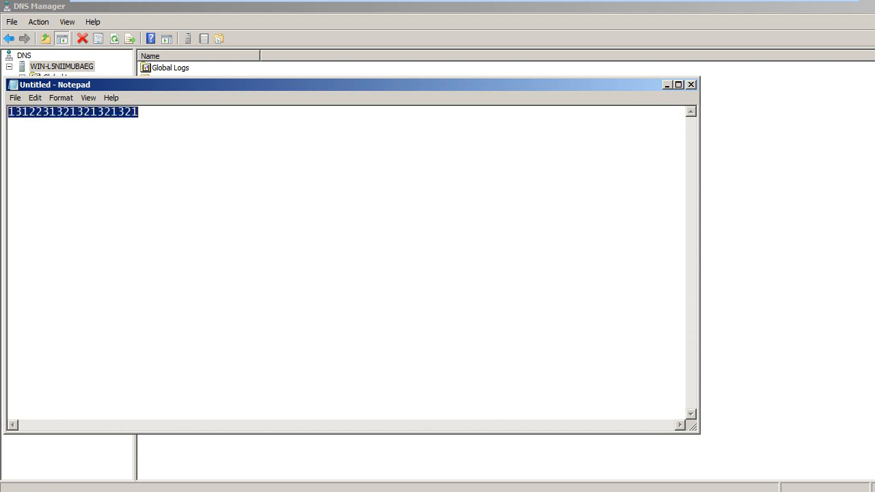
{"action": "left_click", "coordinate": [665, 85]}
{"action": "key", "text": "BackSpace"}
{"action": "key", "text": "BackSpace"}
{"action": "key", "text": "BackSpace"}
{"action": "key", "text": "BackSpace"}
{"action": "key", "text": "BackSpace"}
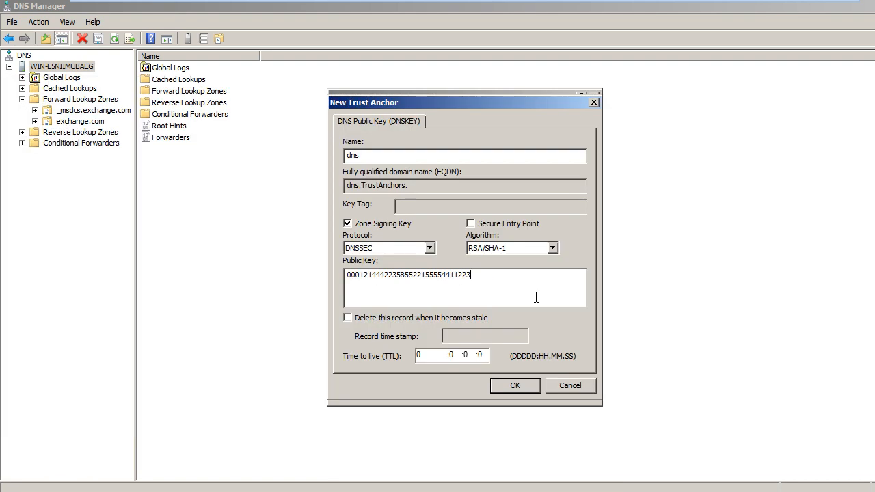
{"action": "key", "text": "ctrl+a"}
{"action": "key", "text": "BackSpace"}
{"action": "key", "text": "ctrl+v"}
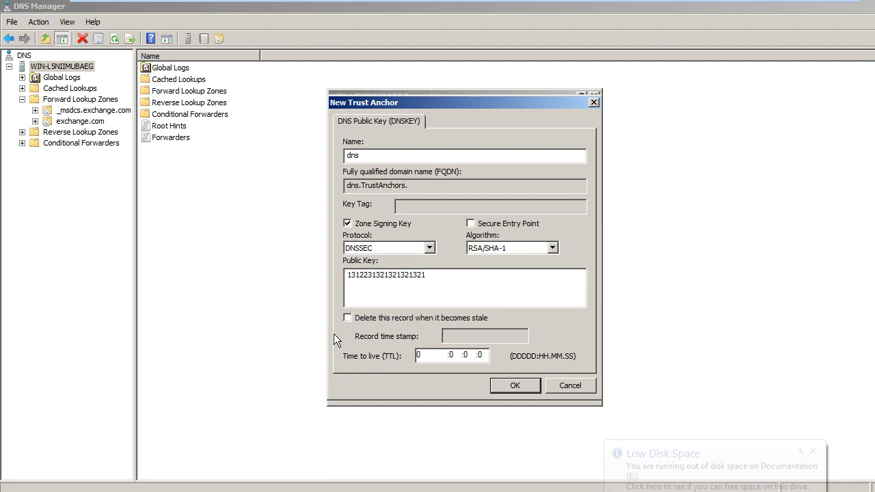
Step: Toggle stale-record deletion, set TTL to 1 minute, keep RSA/SHA-1, and submit the dns trust anchor
{"action": "left_click", "coordinate": [348, 318]}
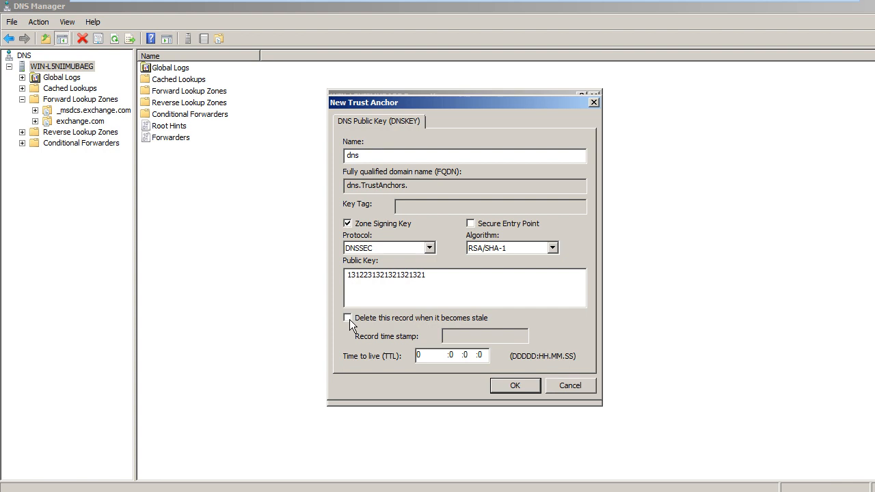
{"action": "double_click", "coordinate": [476, 356]}
{"action": "type", "text": "1"}
{"action": "left_click", "coordinate": [553, 248]}
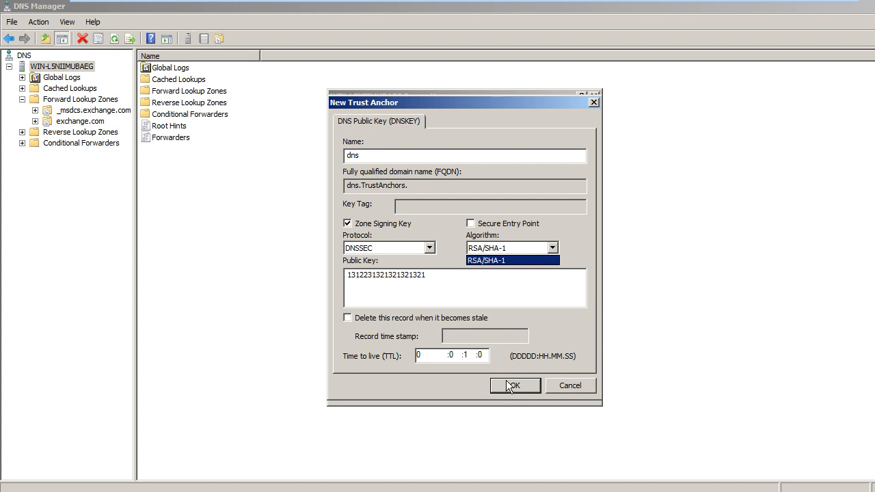
{"action": "left_click", "coordinate": [505, 386]}
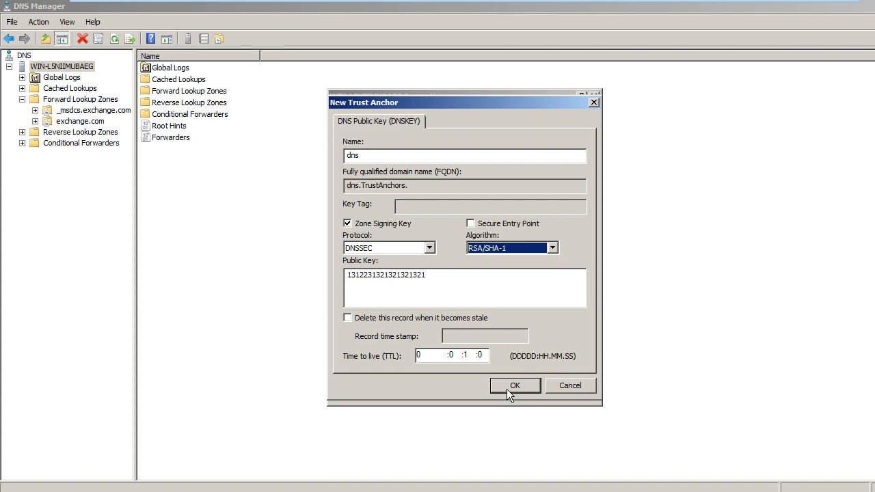
{"action": "left_click", "coordinate": [506, 386]}
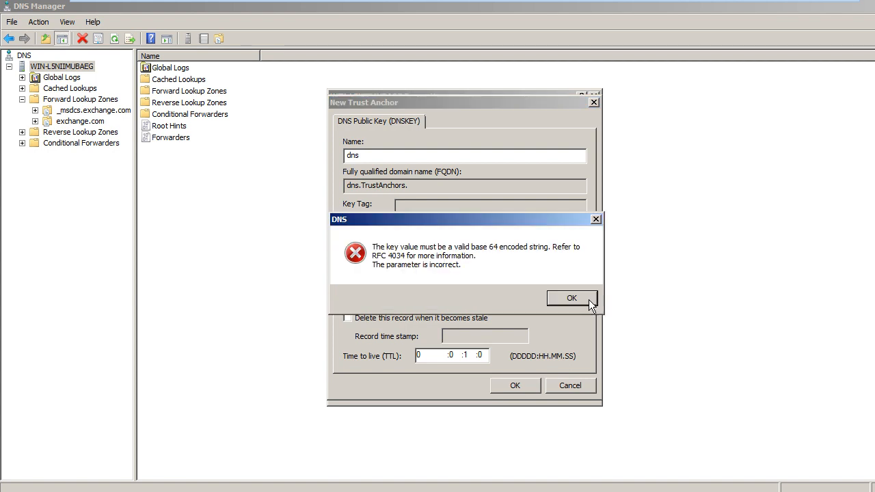
{"action": "left_click", "coordinate": [571, 298]}
{"action": "left_click", "coordinate": [531, 274]}
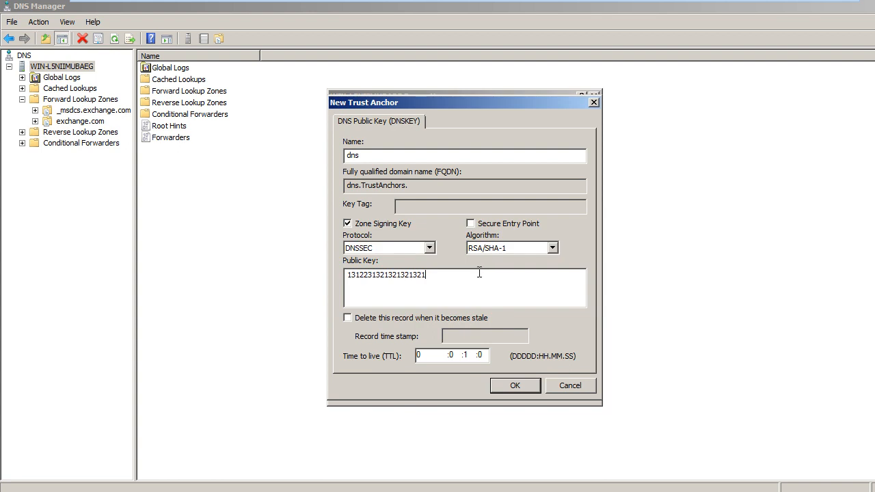
{"action": "type", "text": "000000000000012222"}
{"action": "left_click", "coordinate": [509, 387]}
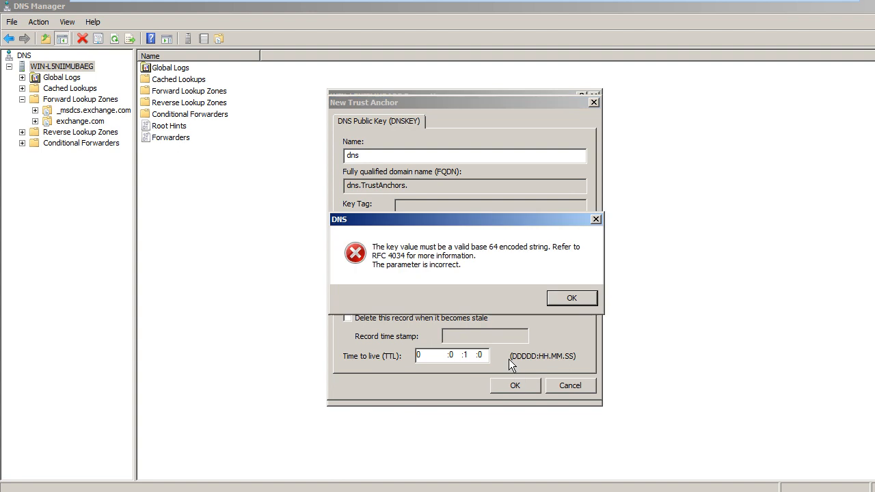
{"action": "left_click", "coordinate": [580, 298]}
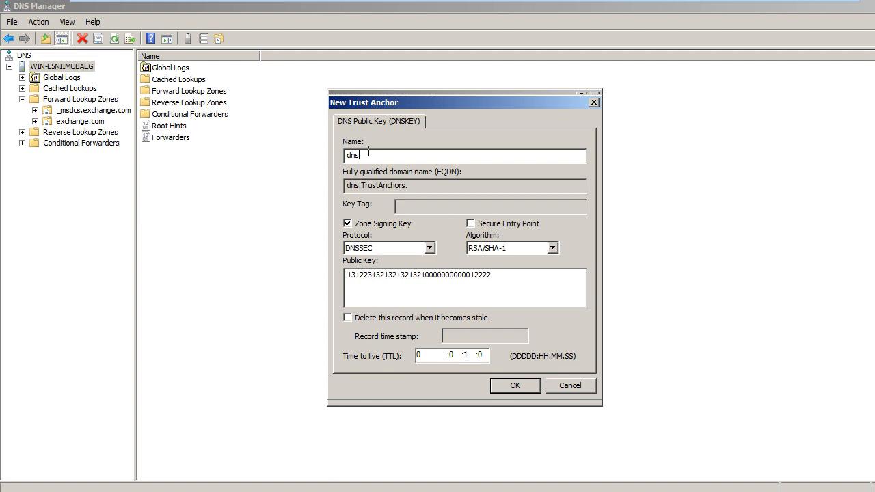
{"action": "type", "text": "1"}
{"action": "key", "text": "BackSpace"}
{"action": "key", "text": "BackSpace"}
{"action": "key", "text": "BackSpace"}
{"action": "key", "text": "BackSpace"}
{"action": "key", "text": "BackSpace"}
{"action": "key", "text": "BackSpace"}
{"action": "key", "text": "BackSpace"}
{"action": "key", "text": "BackSpace"}
{"action": "key", "text": "BackSpace"}
{"action": "key", "text": "BackSpace"}
{"action": "key", "text": "BackSpace"}
{"action": "key", "text": "BackSpace"}
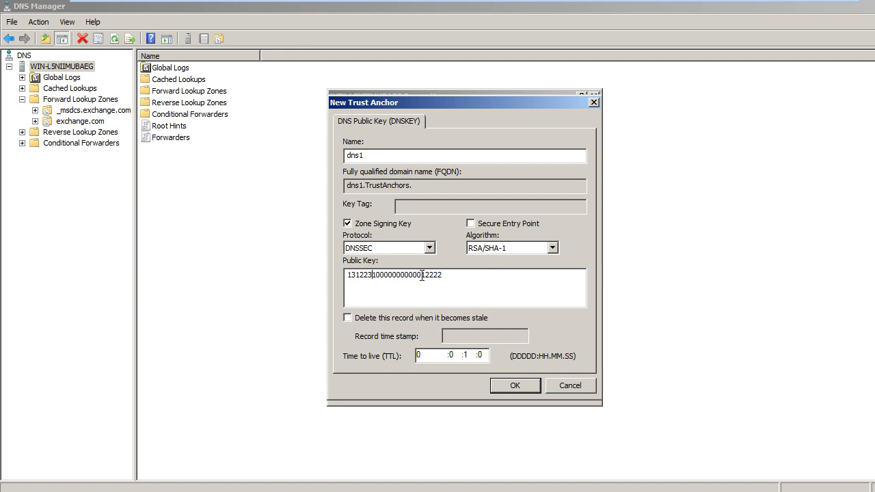
{"action": "key", "text": "BackSpace"}
{"action": "key", "text": "BackSpace"}
{"action": "key", "text": "BackSpace"}
{"action": "key", "text": "BackSpace"}
{"action": "key", "text": "BackSpace"}
{"action": "key", "text": "BackSpace"}
{"action": "type", "text": "12121221122"}
{"action": "left_click", "coordinate": [514, 386]}
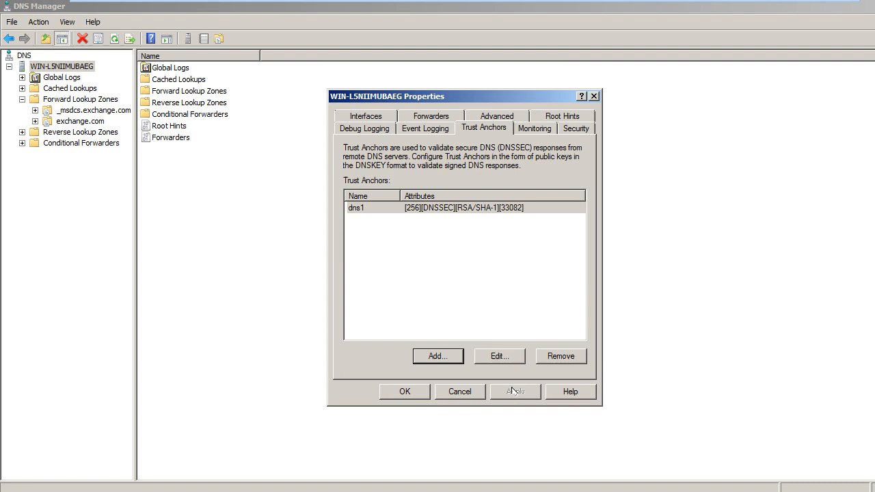
Step: Confirm the DNS server Properties dialog with OK to close it
{"action": "left_click", "coordinate": [405, 391]}
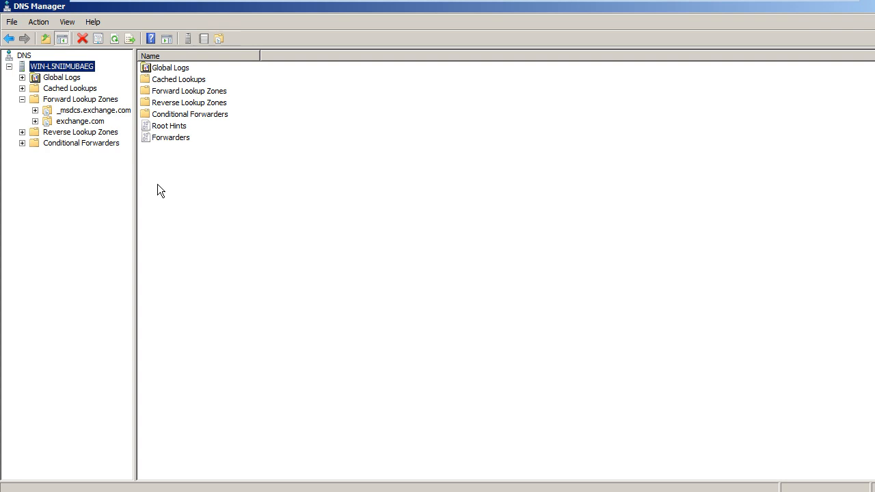
Step: In Notepad, delete the old key and write 'TOS(UDP or TCP) + IP address + port no'
{"action": "key", "text": "alt"}
{"action": "key", "text": "alt+Tab"}
{"action": "key", "text": "alt+Tab"}
{"action": "key", "text": "alt+Tab"}
{"action": "key", "text": "alt+Tab"}
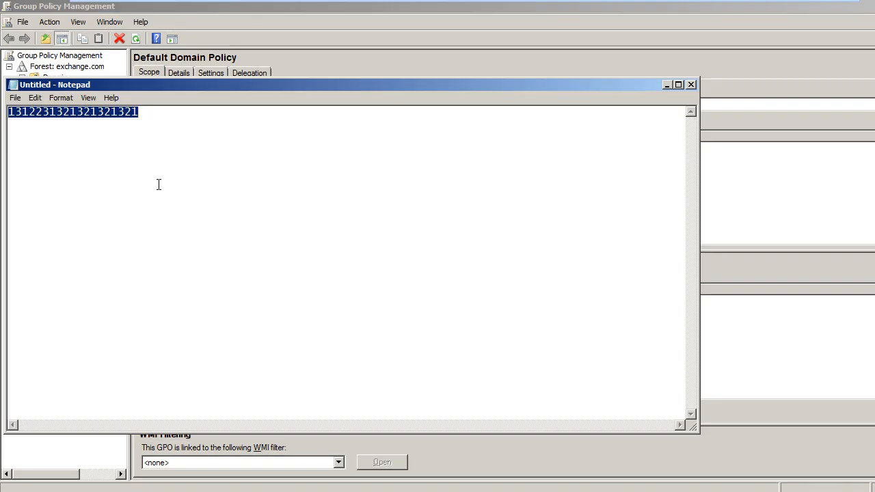
{"action": "key", "text": "Delete"}
{"action": "type", "text": "TOS"}
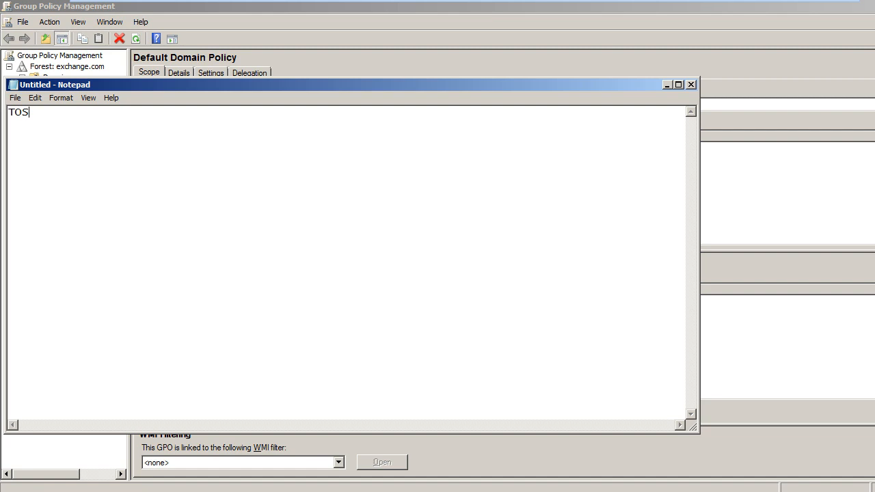
{"action": "type", "text": " ("}
{"action": "type", "text": "UDP"}
{"action": "type", "text": " or T"}
{"action": "type", "text": "CP"}
{"action": "key", "text": "End"}
{"action": "type", "text": "+   IP add"}
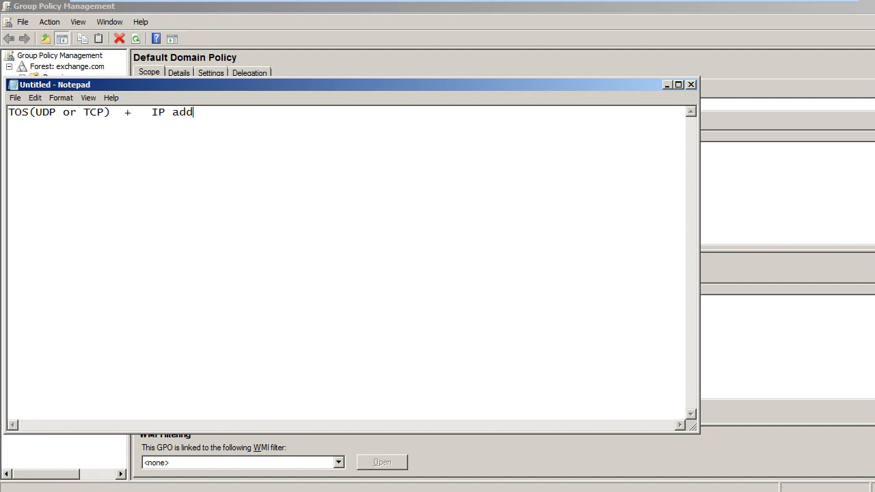
{"action": "type", "text": "ress + p"}
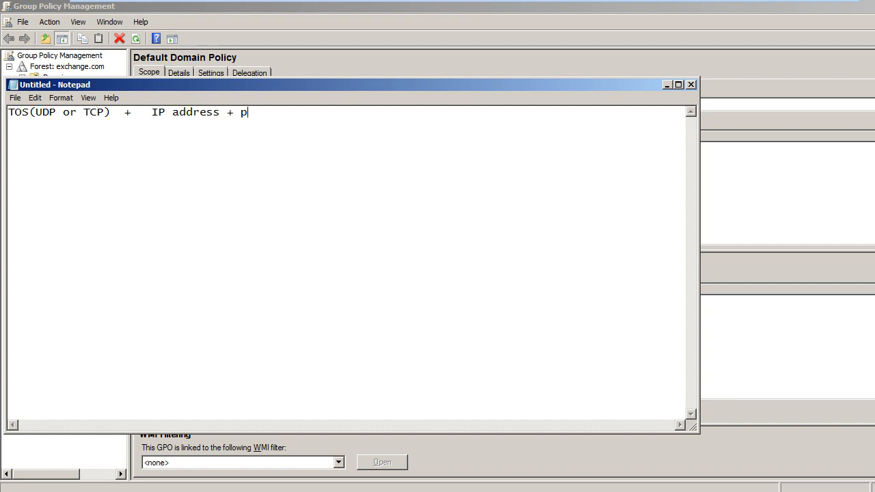
{"action": "type", "text": "ort no"}
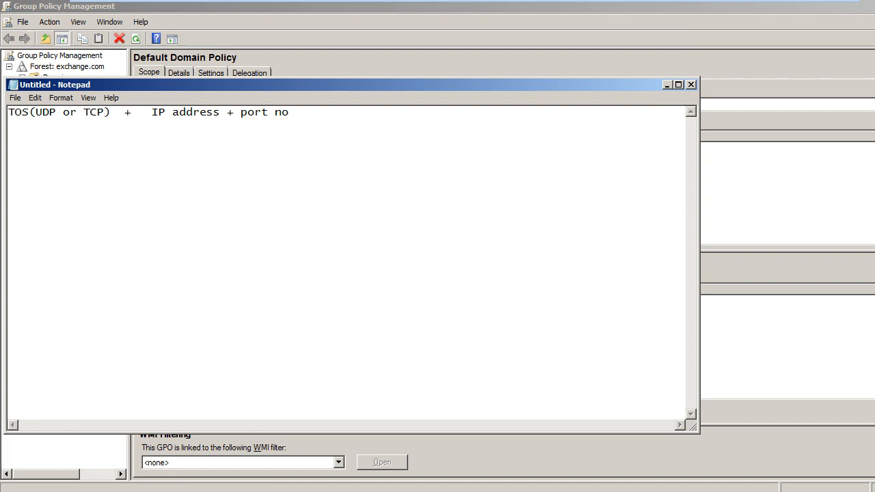
{"action": "key", "text": "super"}
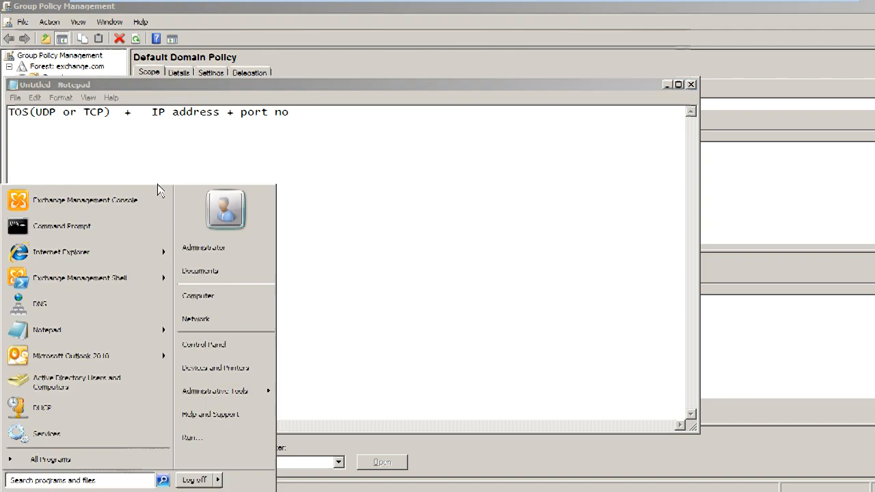
Step: Run netstat in a Command Prompt to list connections, then minimize the full-screen VM
{"action": "type", "text": "cmd"}
{"action": "key", "text": "Return"}
{"action": "type", "text": "nets"}
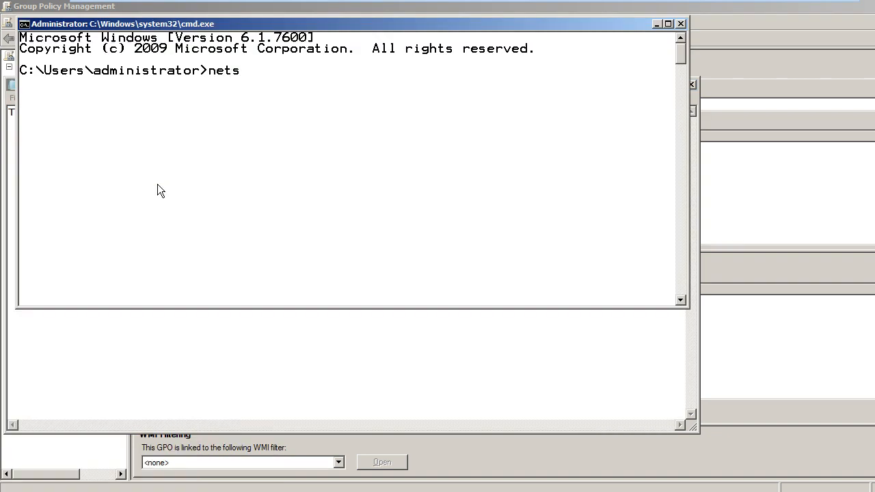
{"action": "type", "text": "tat"}
{"action": "key", "text": "Return"}
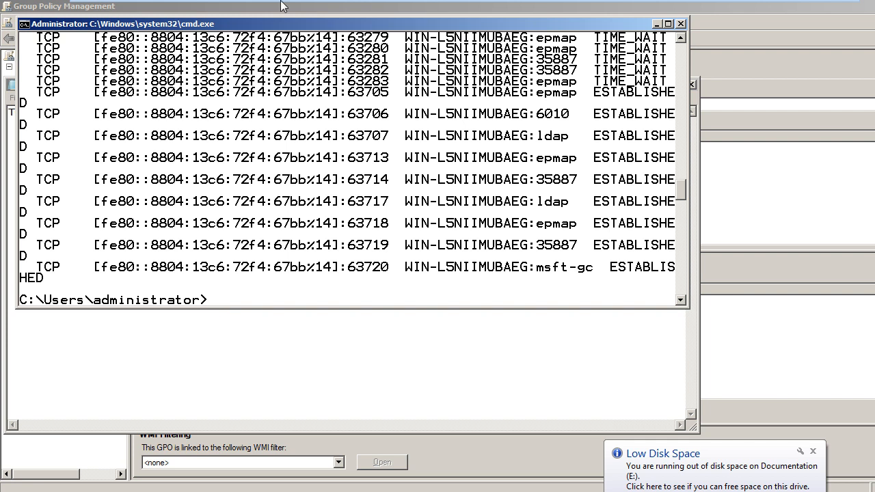
{"action": "mouse_move", "coordinate": [845, 7]}
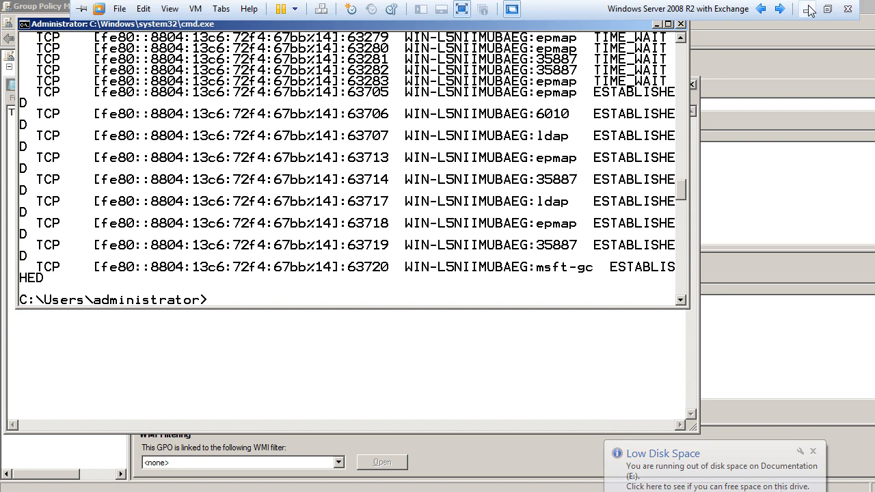
{"action": "left_click", "coordinate": [807, 9]}
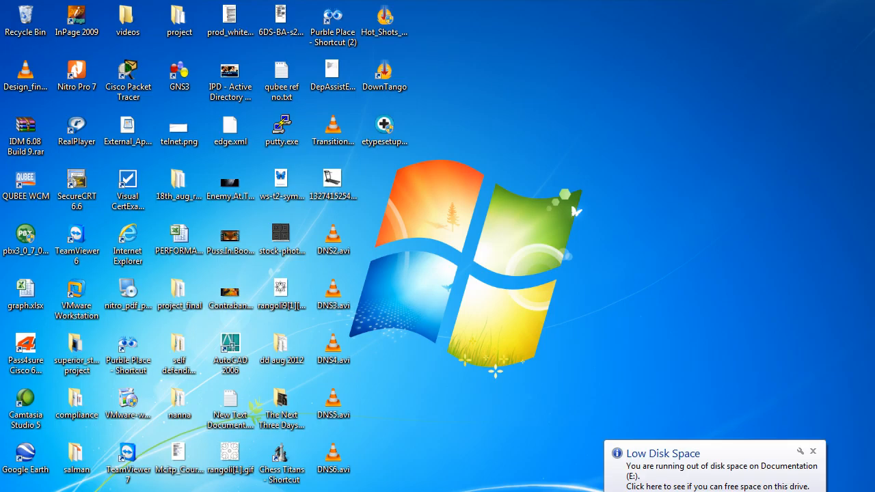